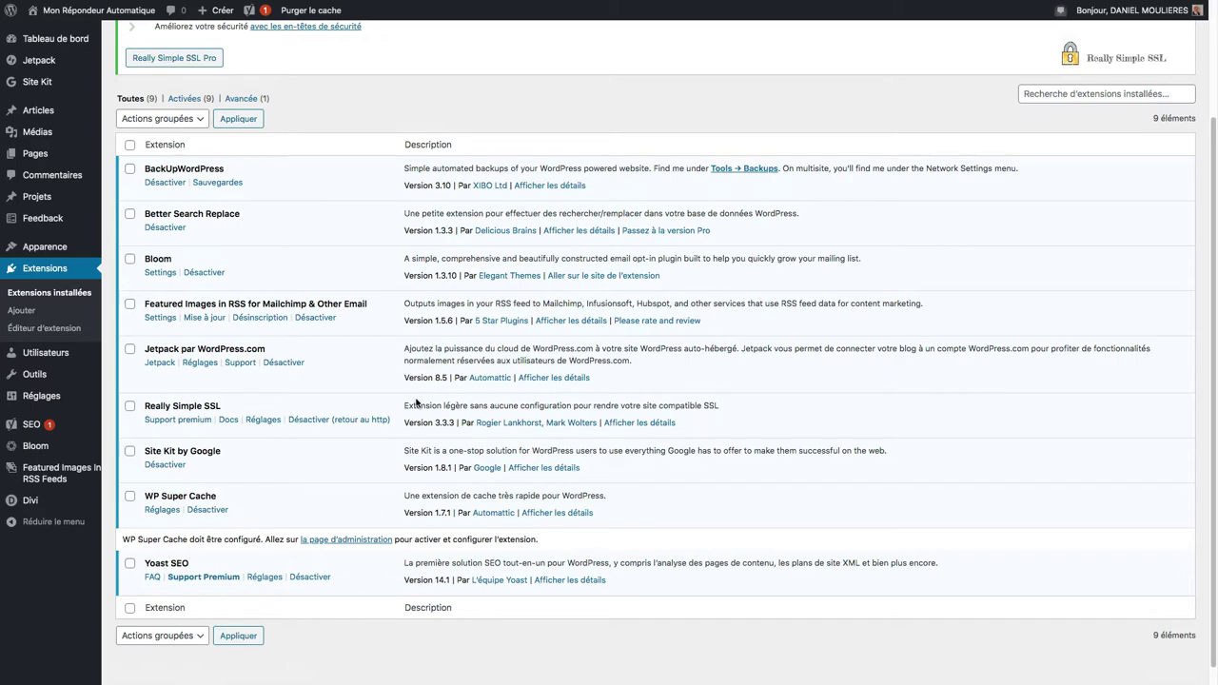
- Search the plugin directory for "yoast" and view the details of the Yoast SEO plugin
scroll(380, 506, down, 1)
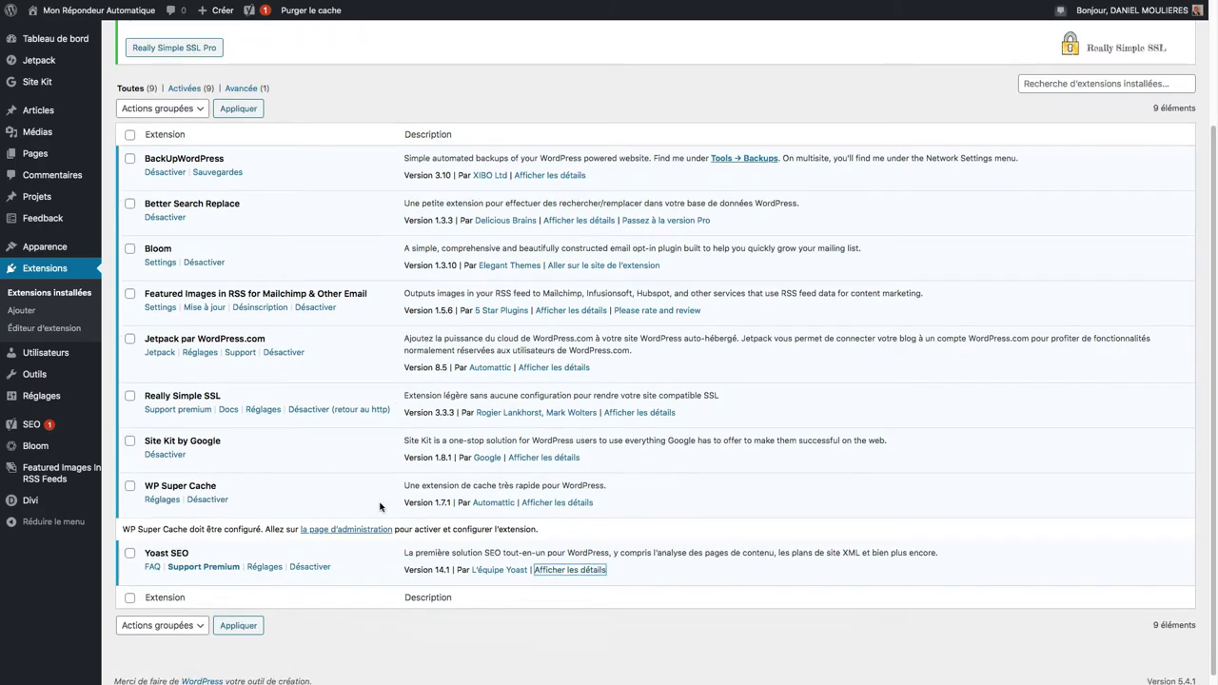
scroll(380, 507, up, 3)
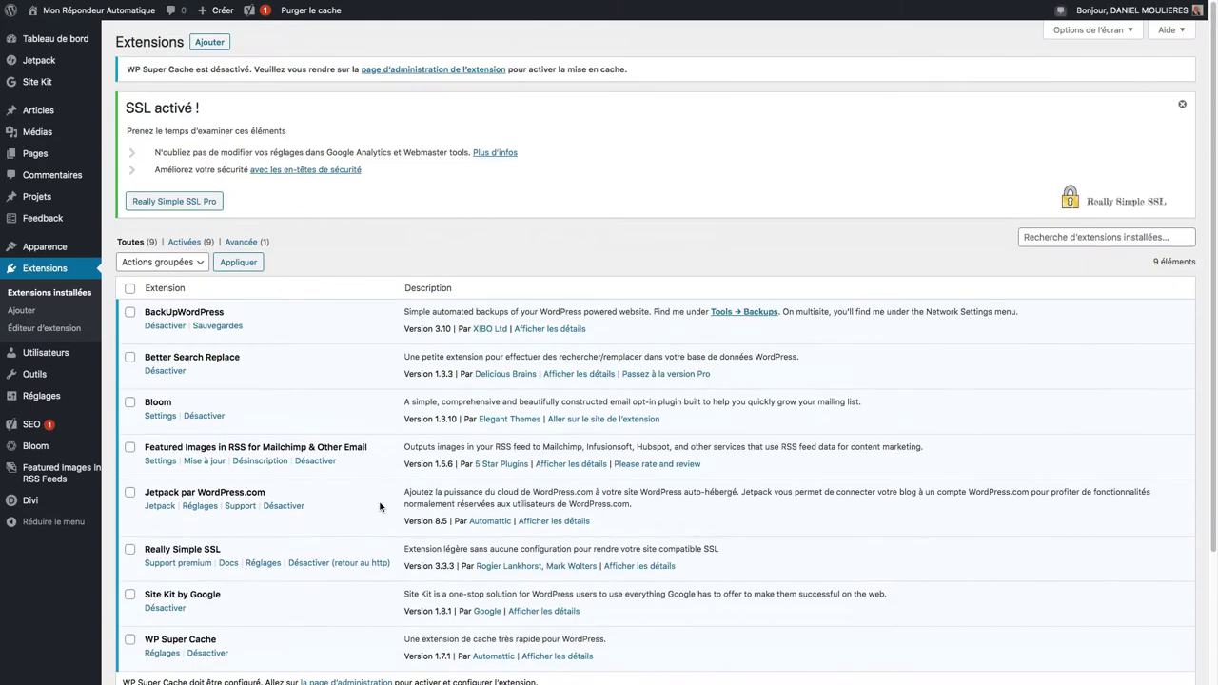
click(210, 42)
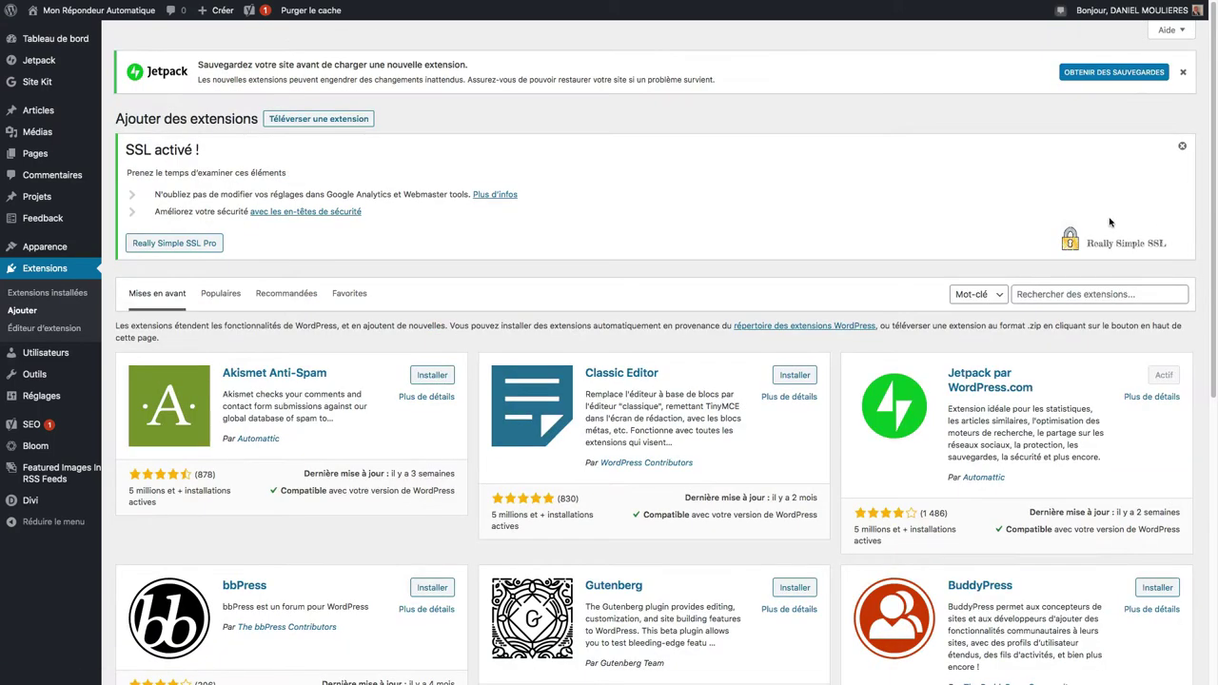
click(1058, 294)
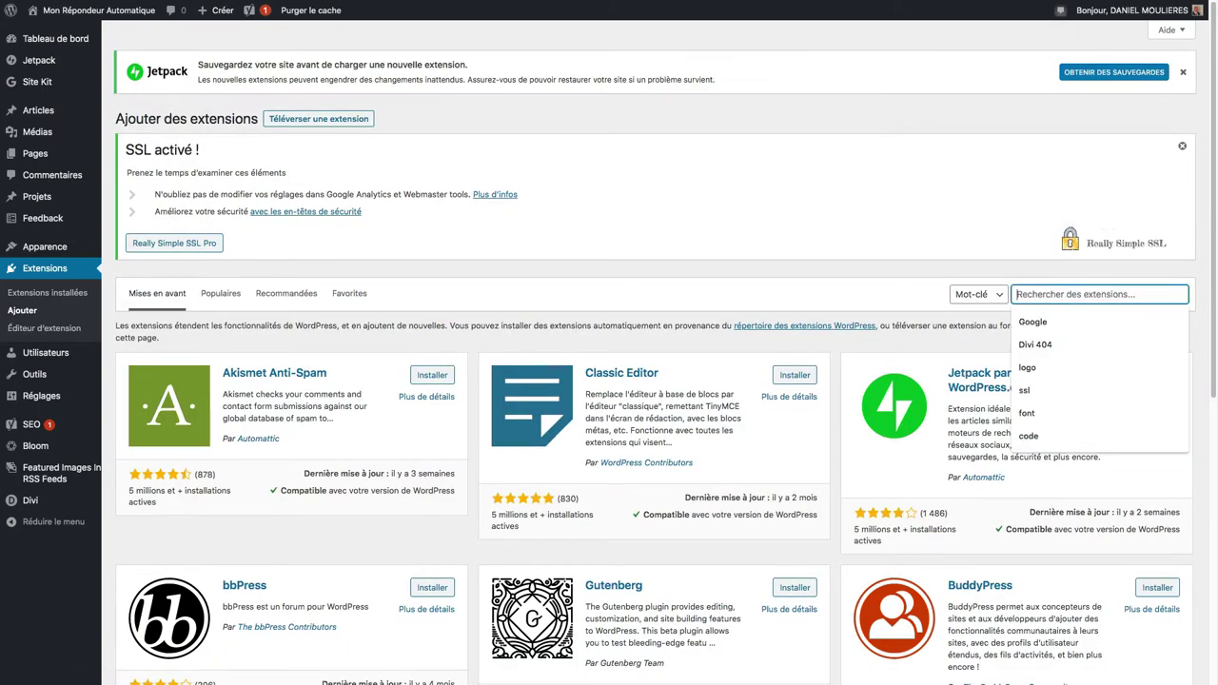
text(y)
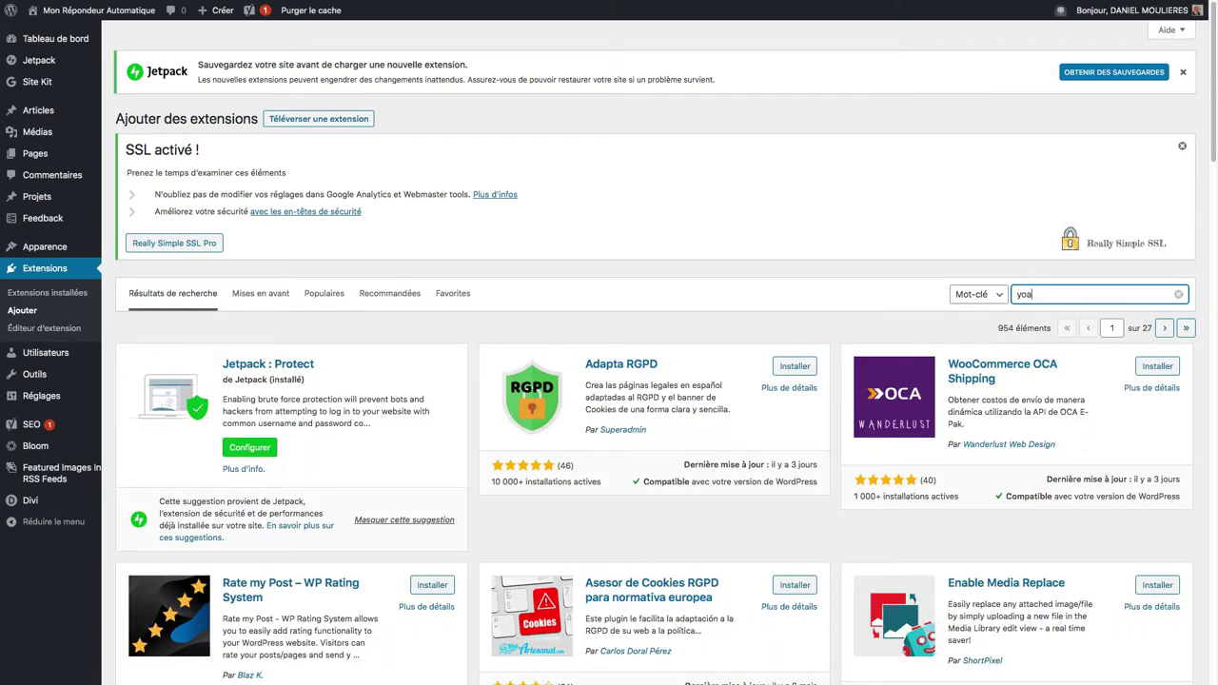
text(oast)
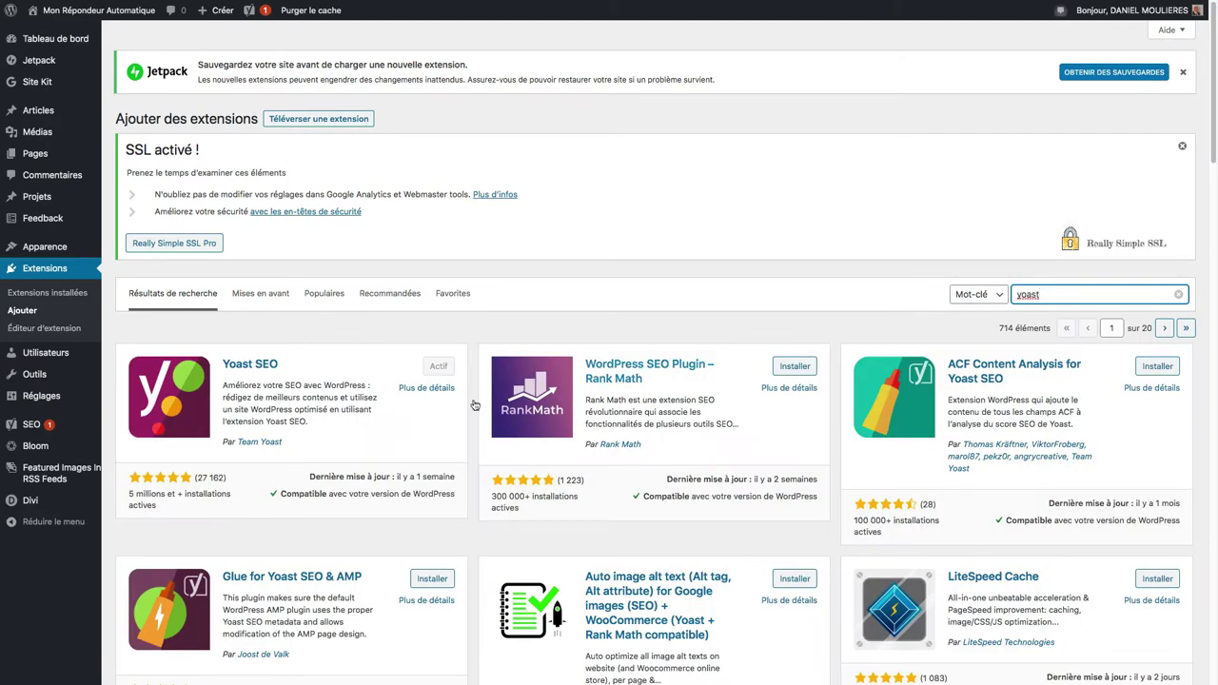
click(253, 364)
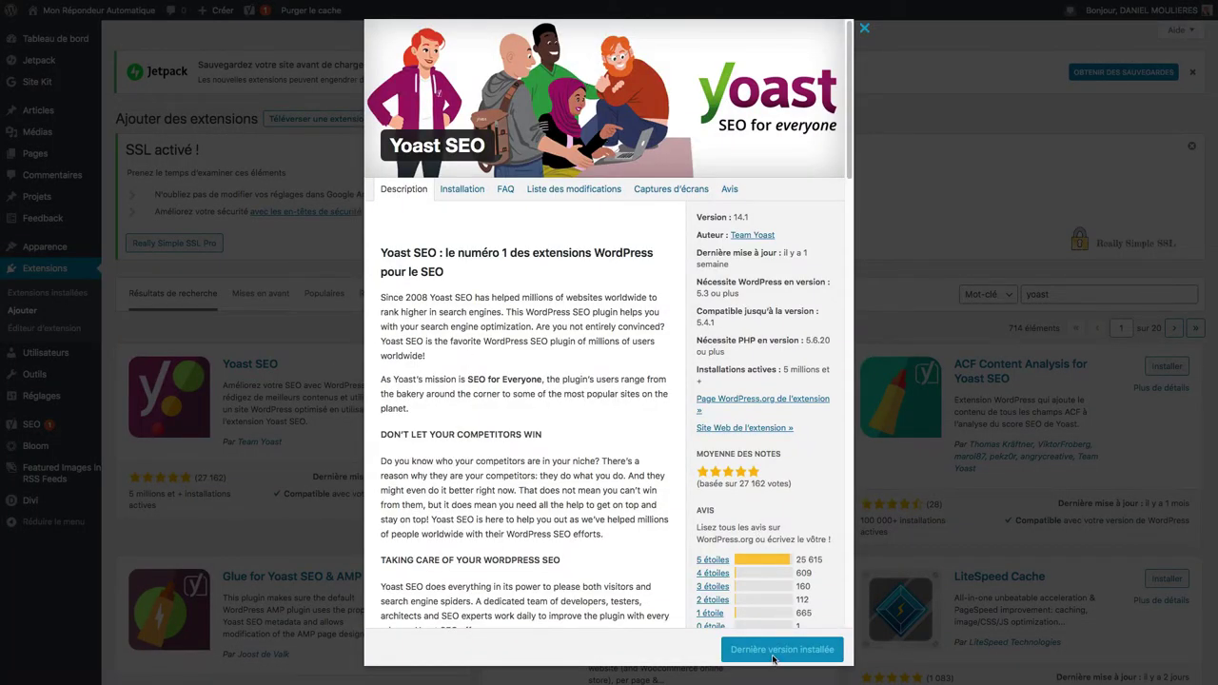
click(866, 31)
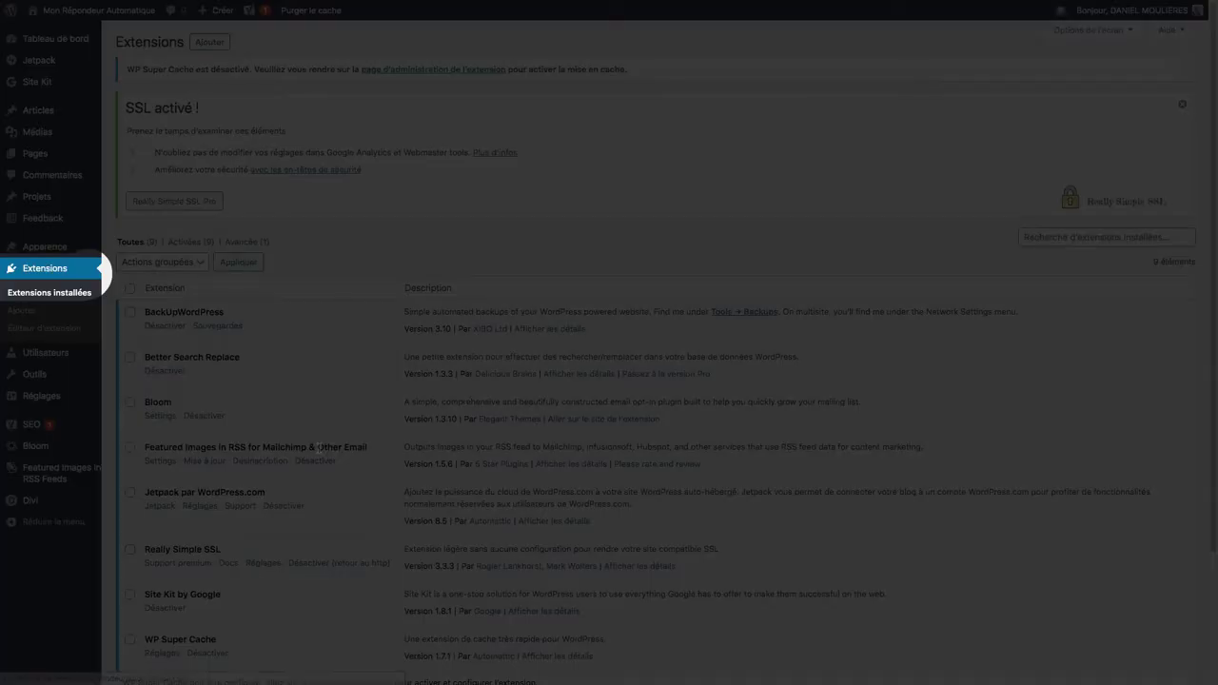
- Review the Yoast SEO general settings, covering the dashboard, the features and the webmaster tools verification
scroll(328, 458, down, 3)
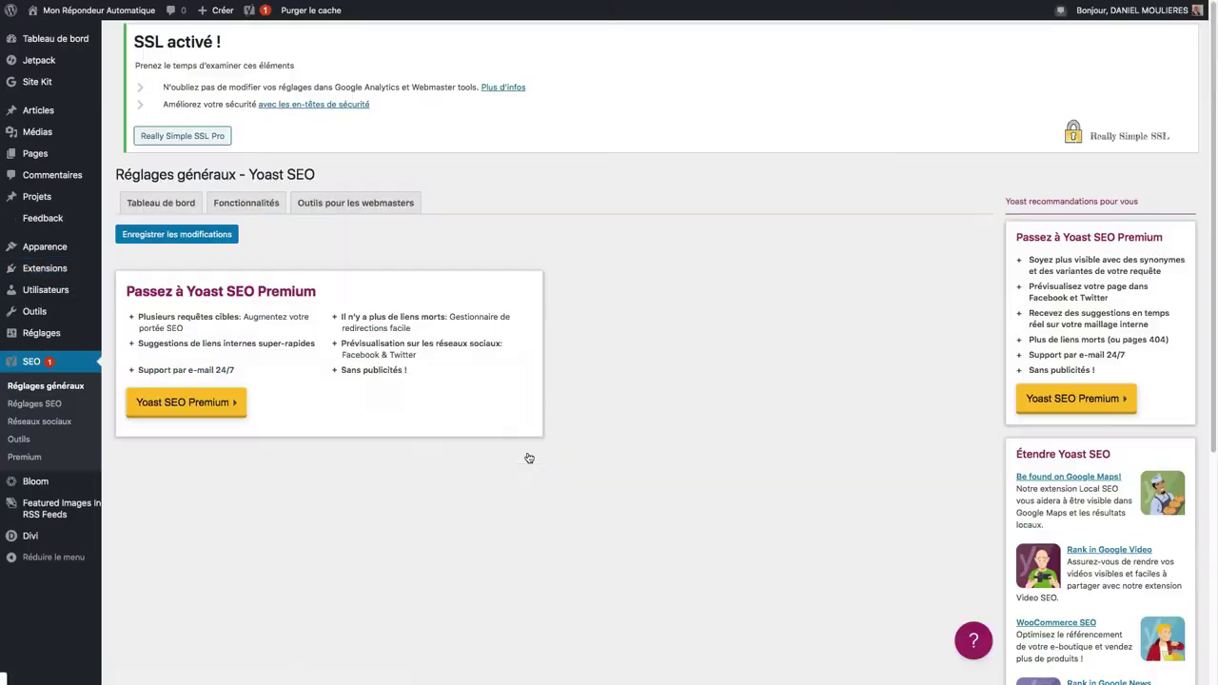
scroll(530, 458, down, 3)
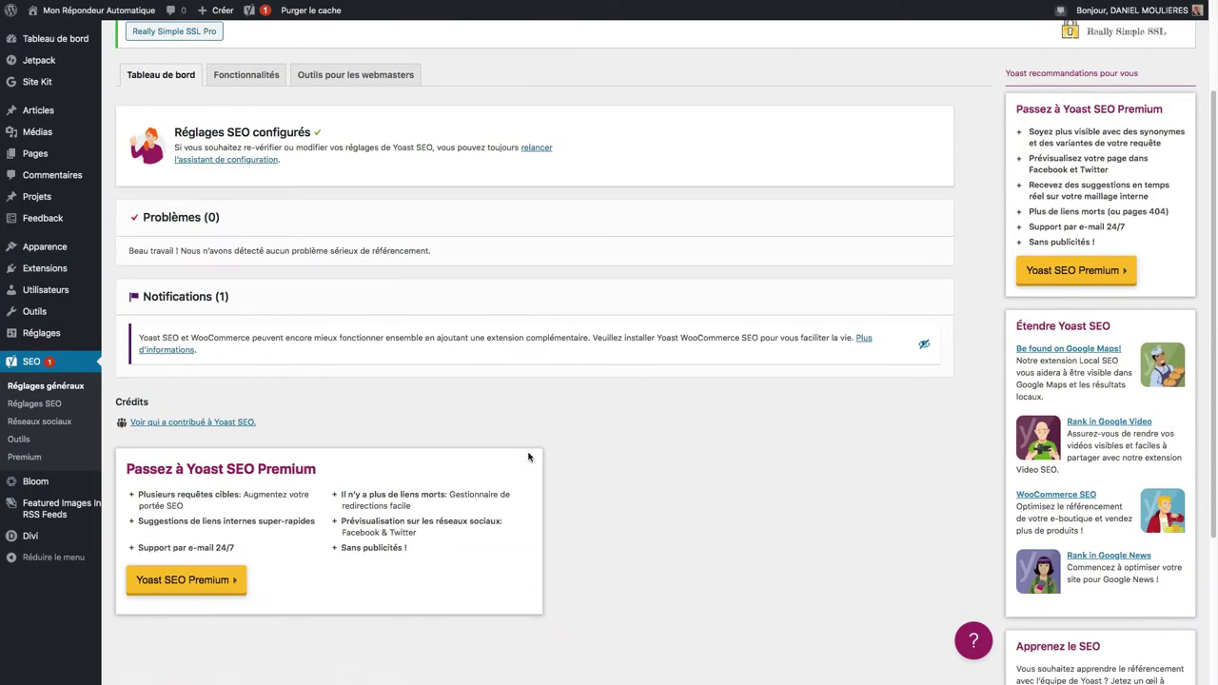
click(246, 76)
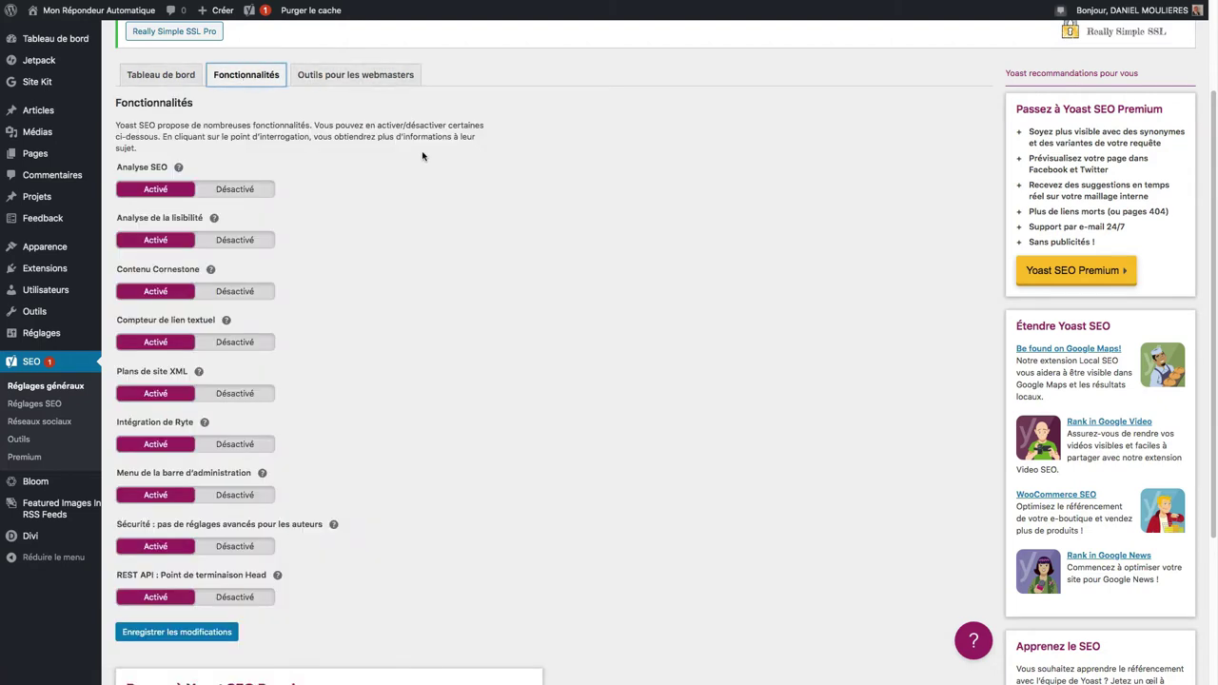
click(380, 76)
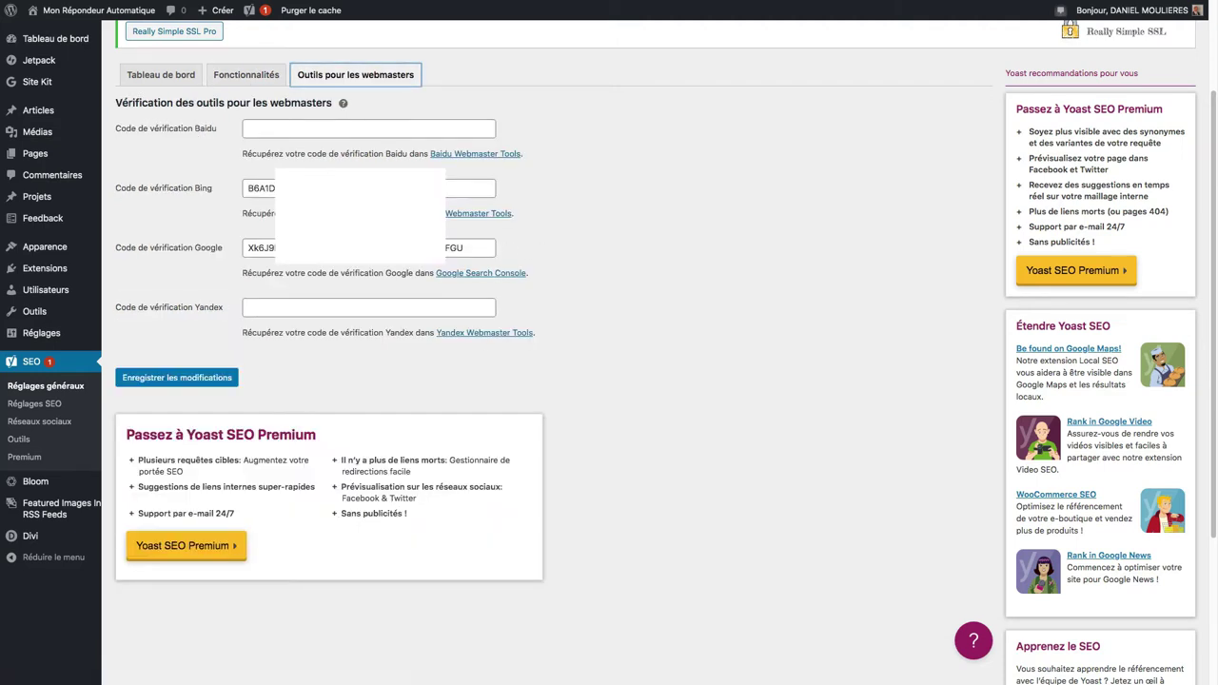
click(161, 76)
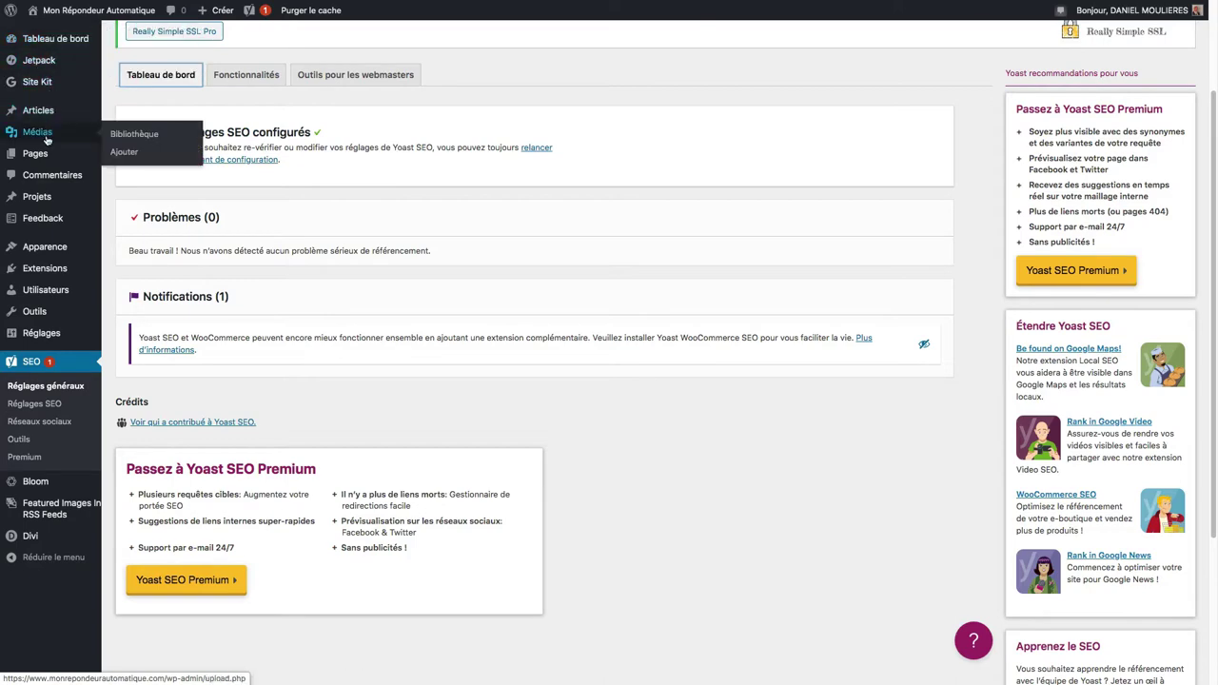
- Create a new article titled "Yoast extension indispensable pour booster son référencement"
click(46, 112)
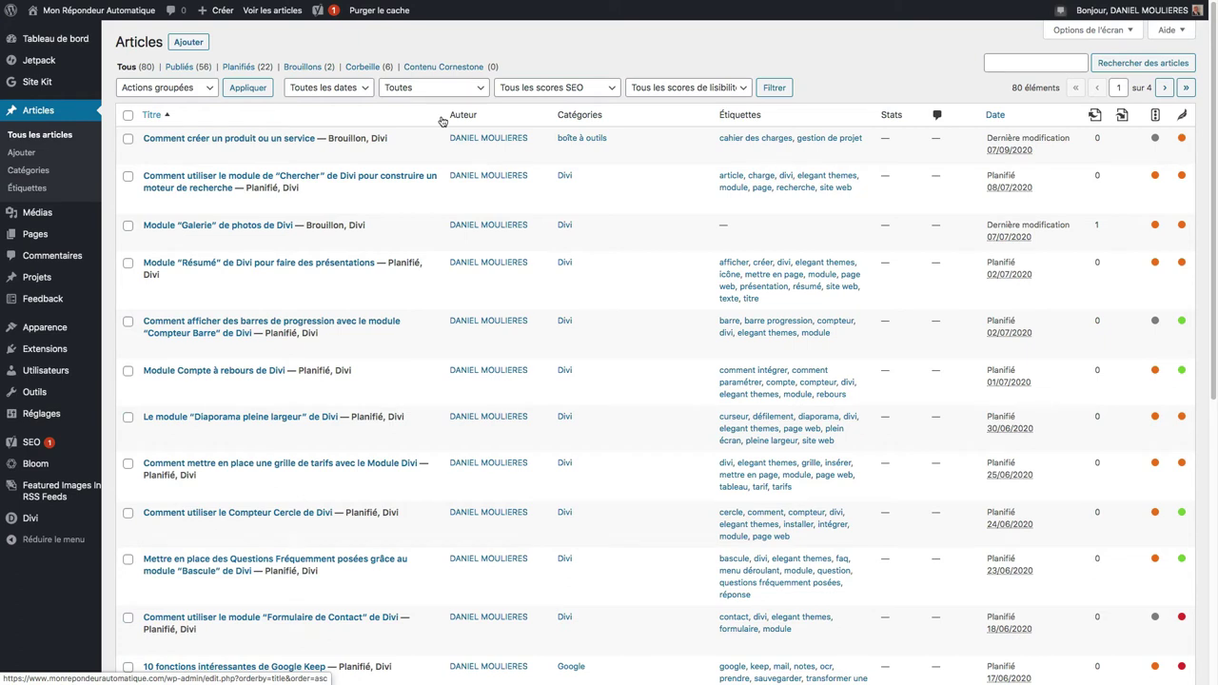
click(188, 43)
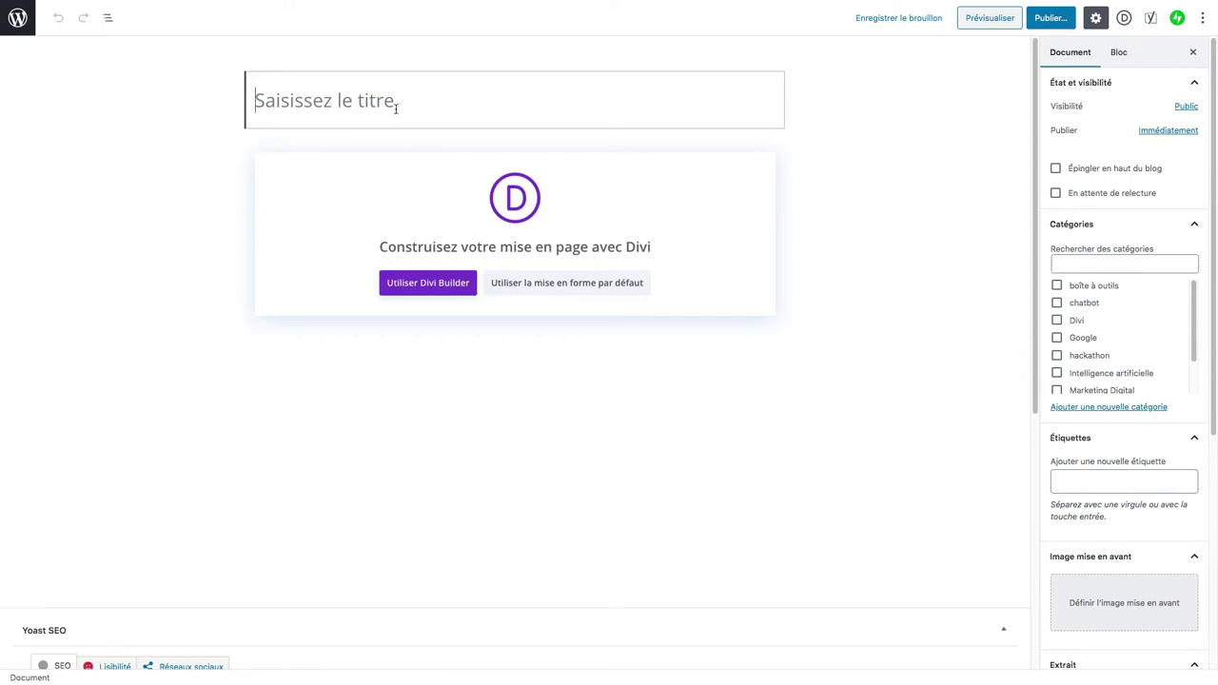
text(Ya)
key(BackSpace)
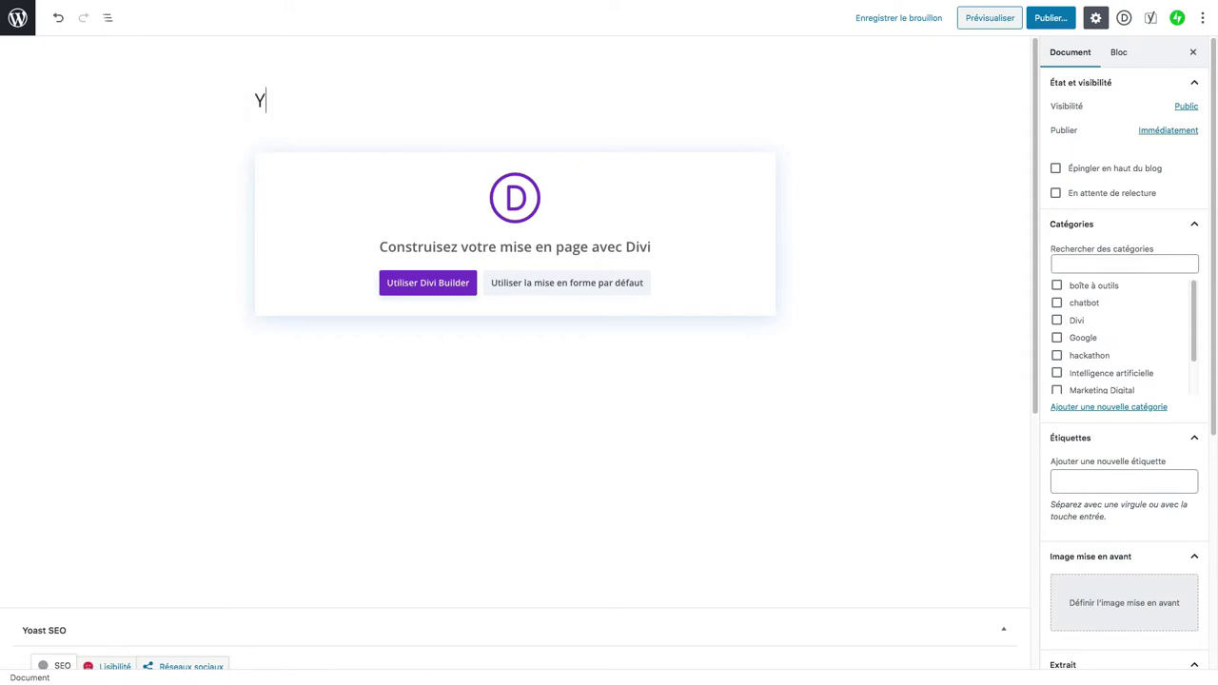
text(oast exte)
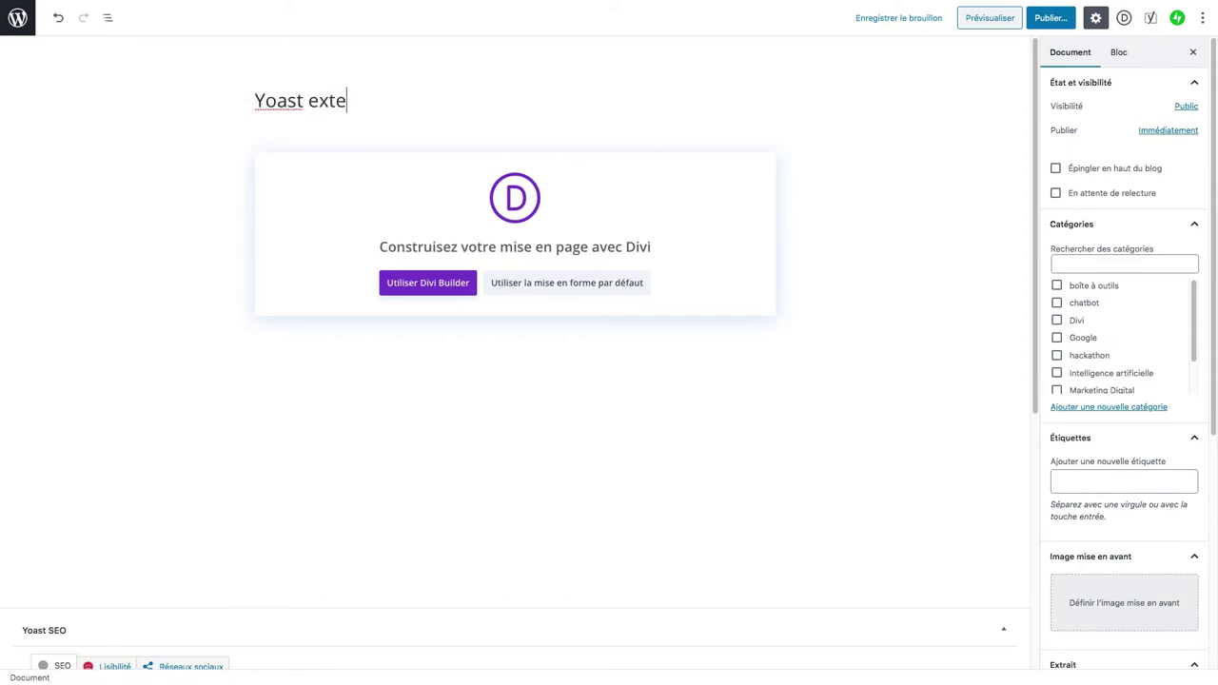
text(nsion indispend)
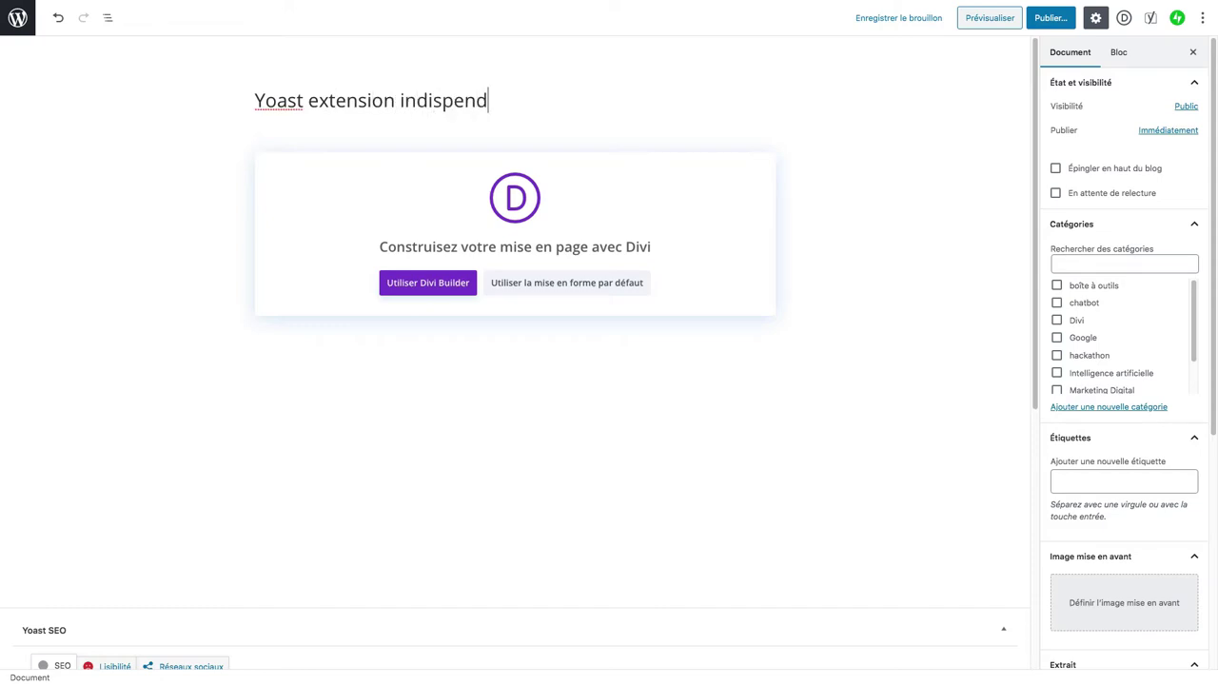
key(BackSpace)
text(sable pour )
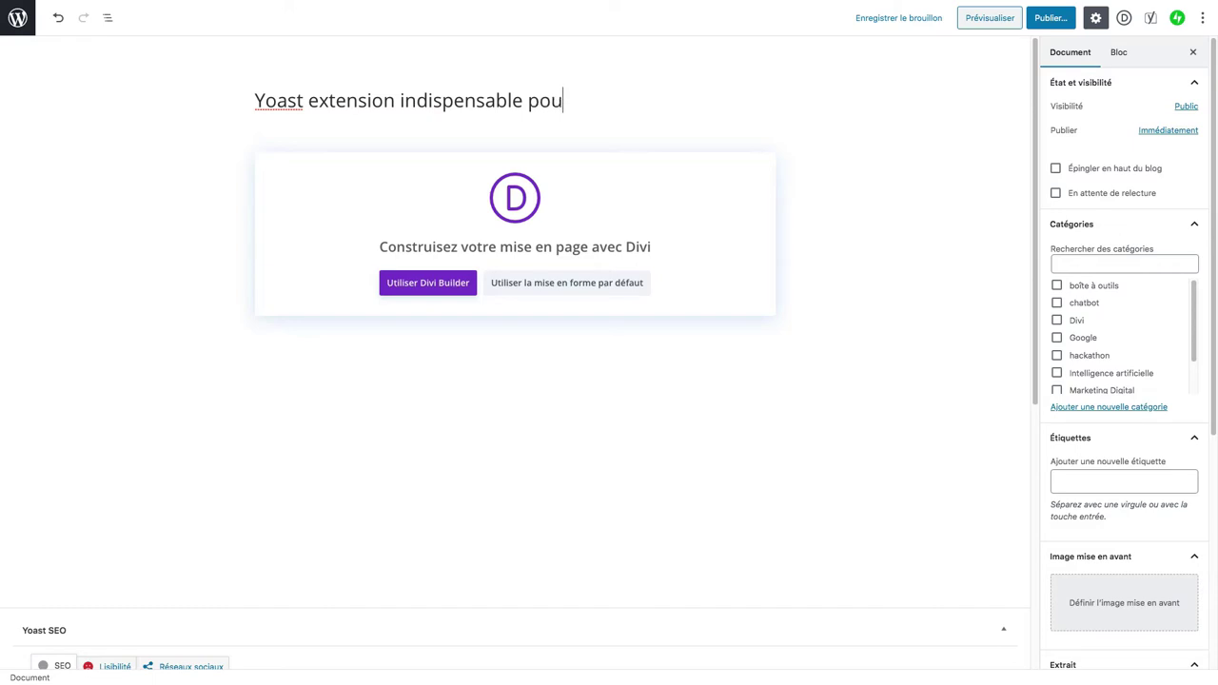
text(booster son réf)
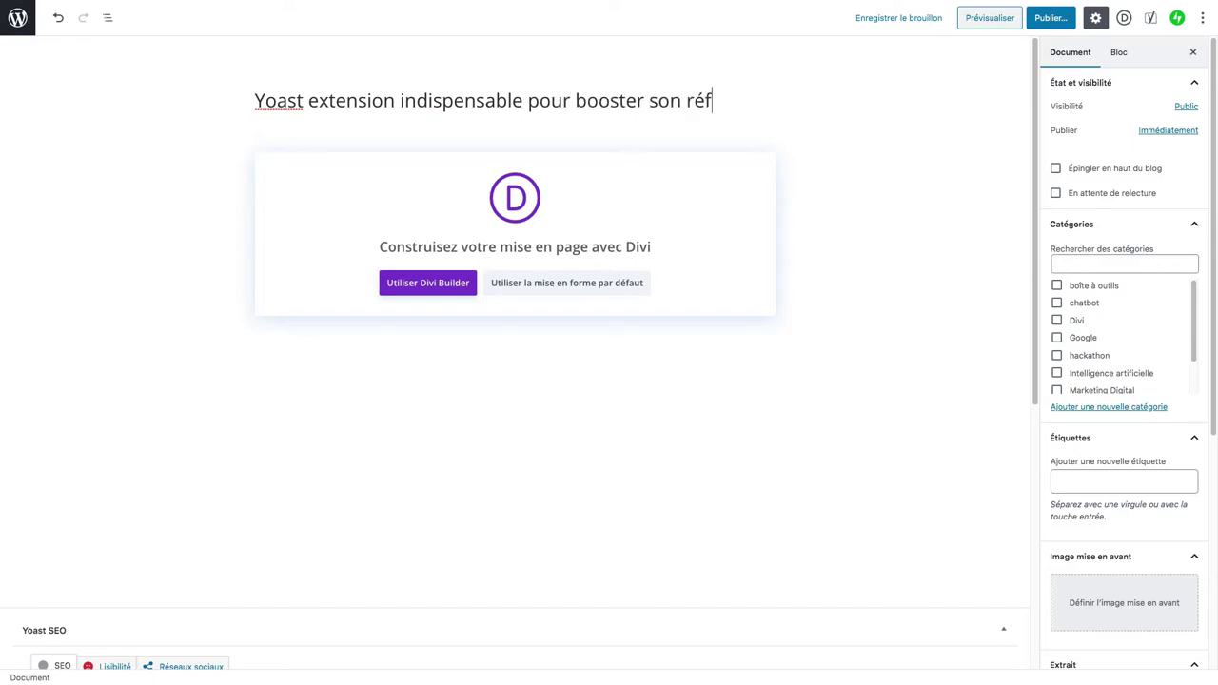
text(érencement)
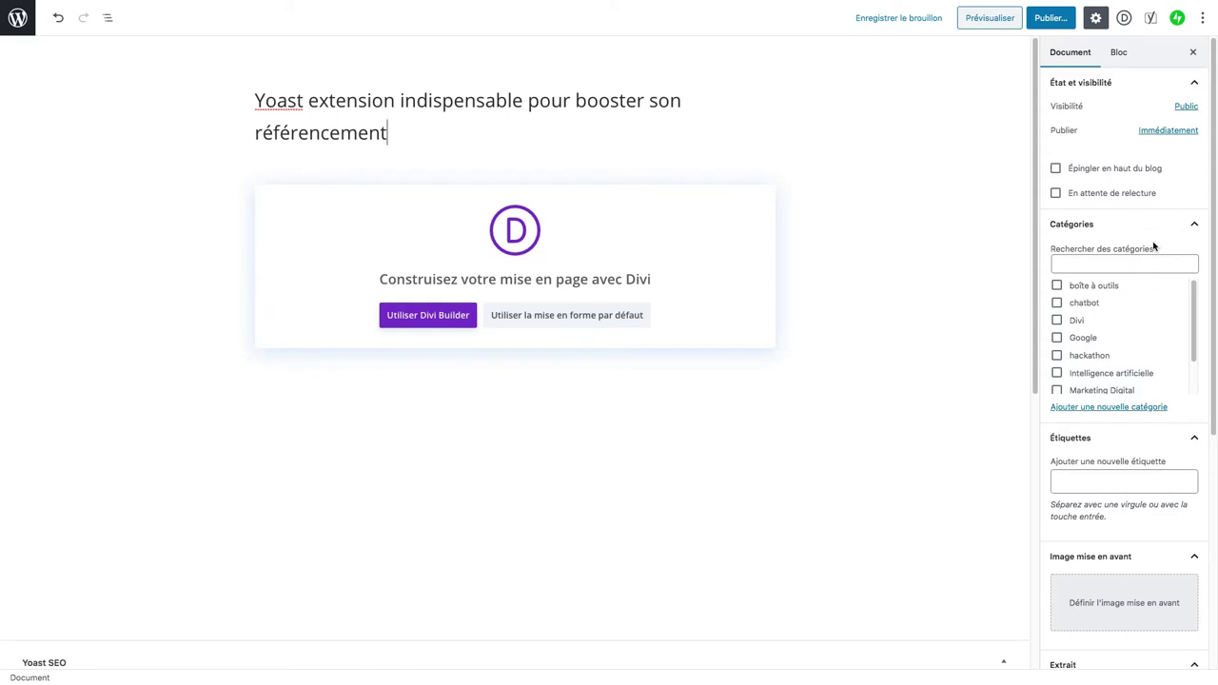
- Schedule the article's publication for 9 July 2020
click(1163, 132)
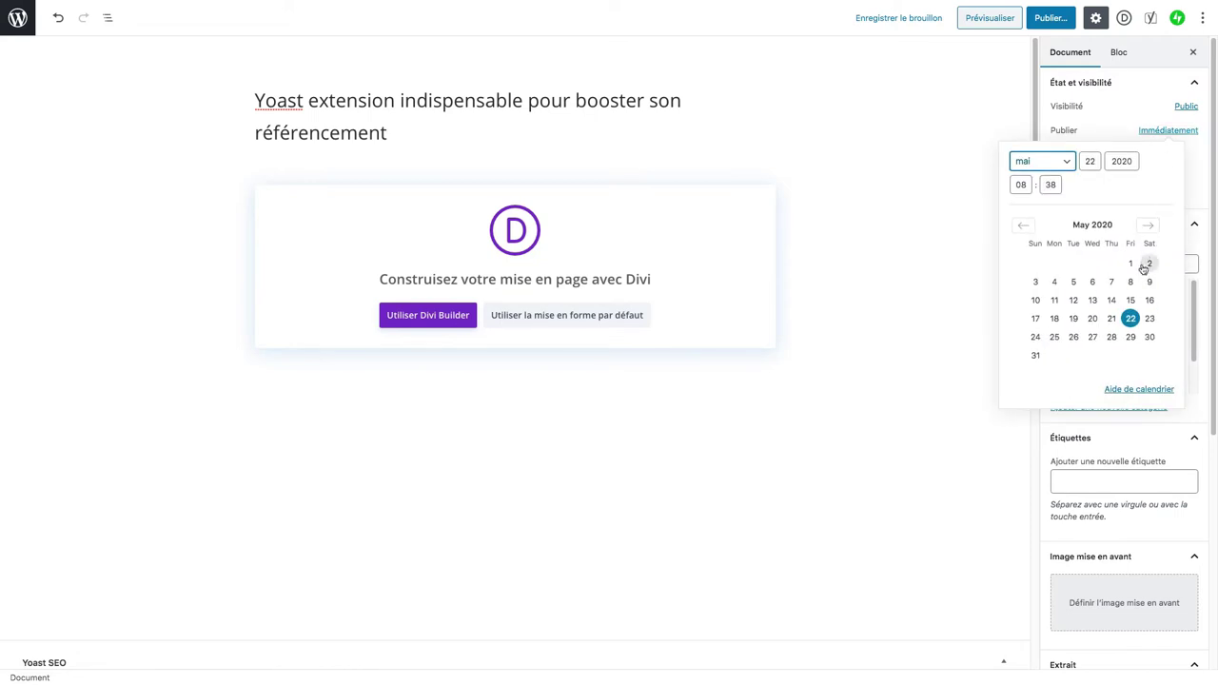
click(1148, 227)
click(1149, 226)
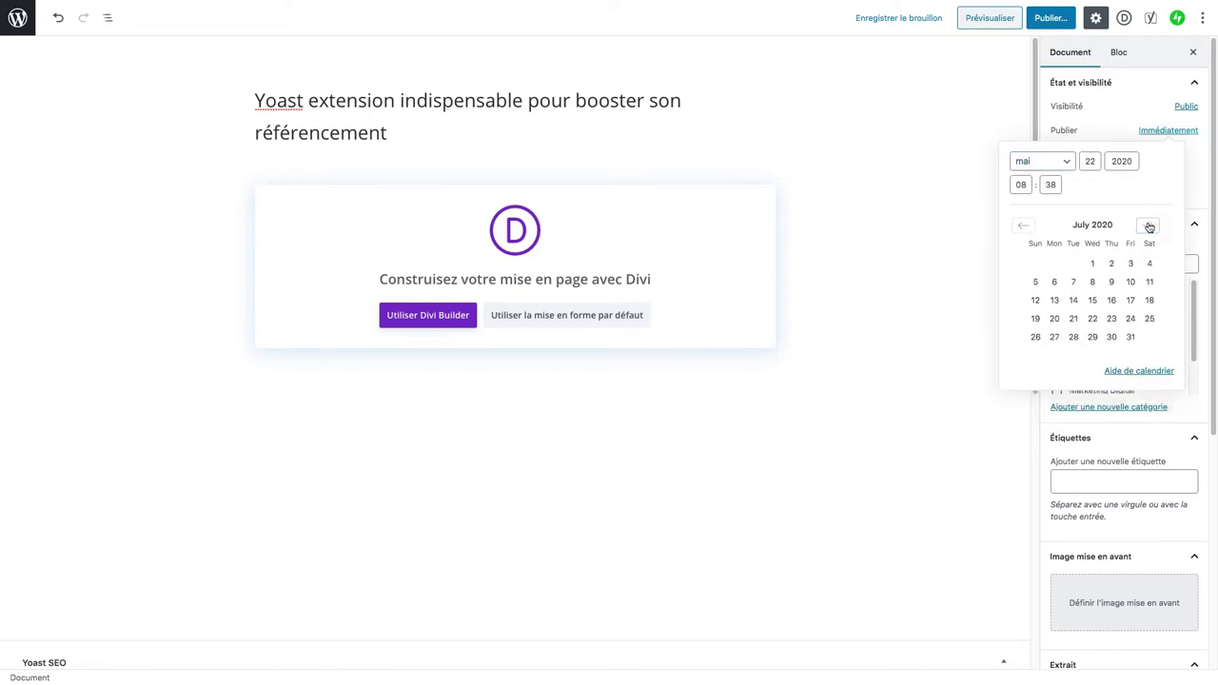
click(1111, 282)
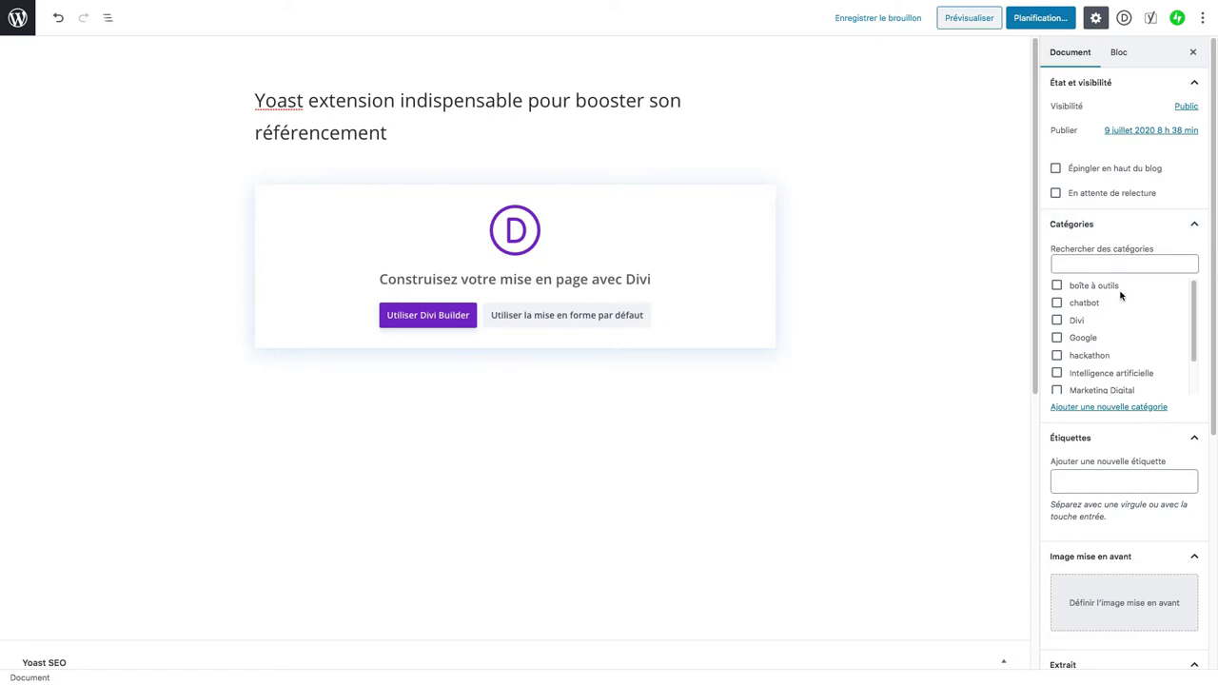
- Assign the article to the "boîte à outils" category
scroll(1121, 296, down, 2)
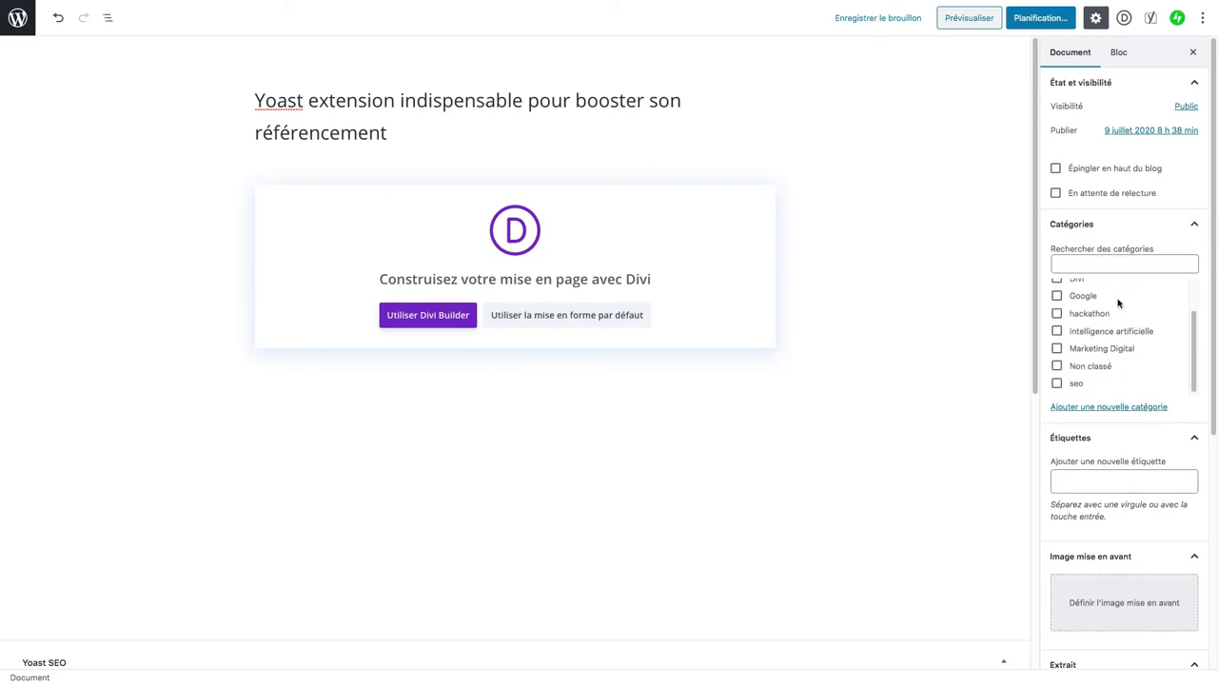
scroll(1119, 299, up, 1)
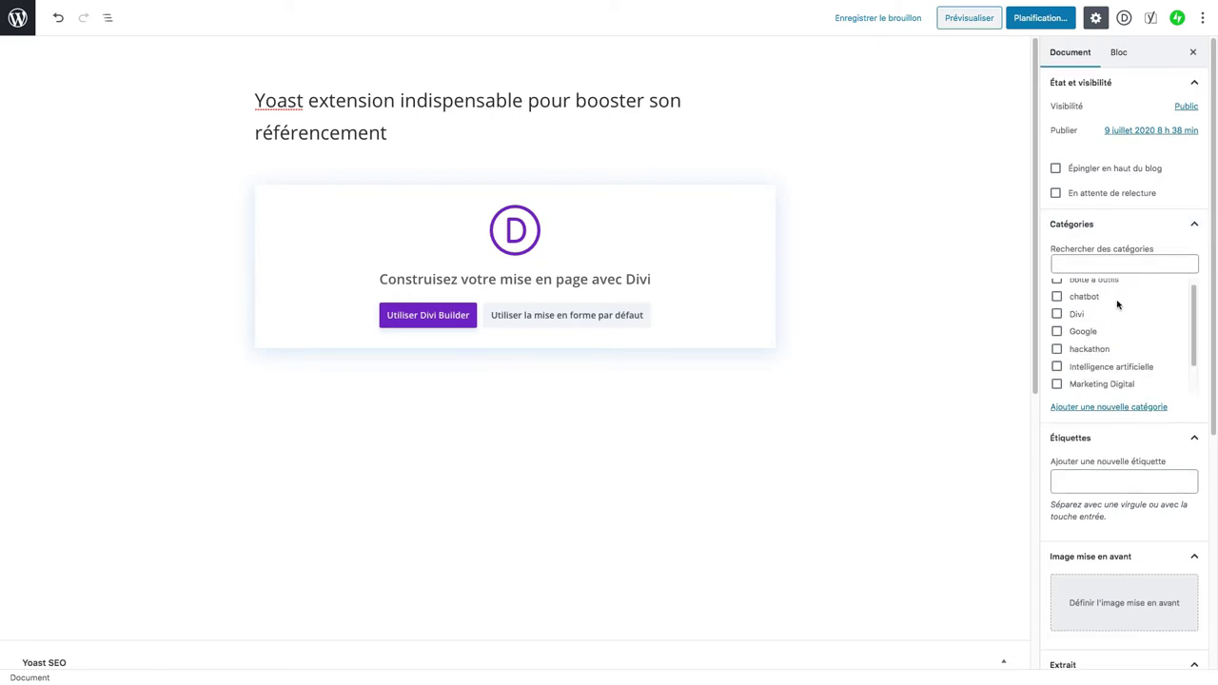
click(1056, 284)
scroll(1155, 340, down, 2)
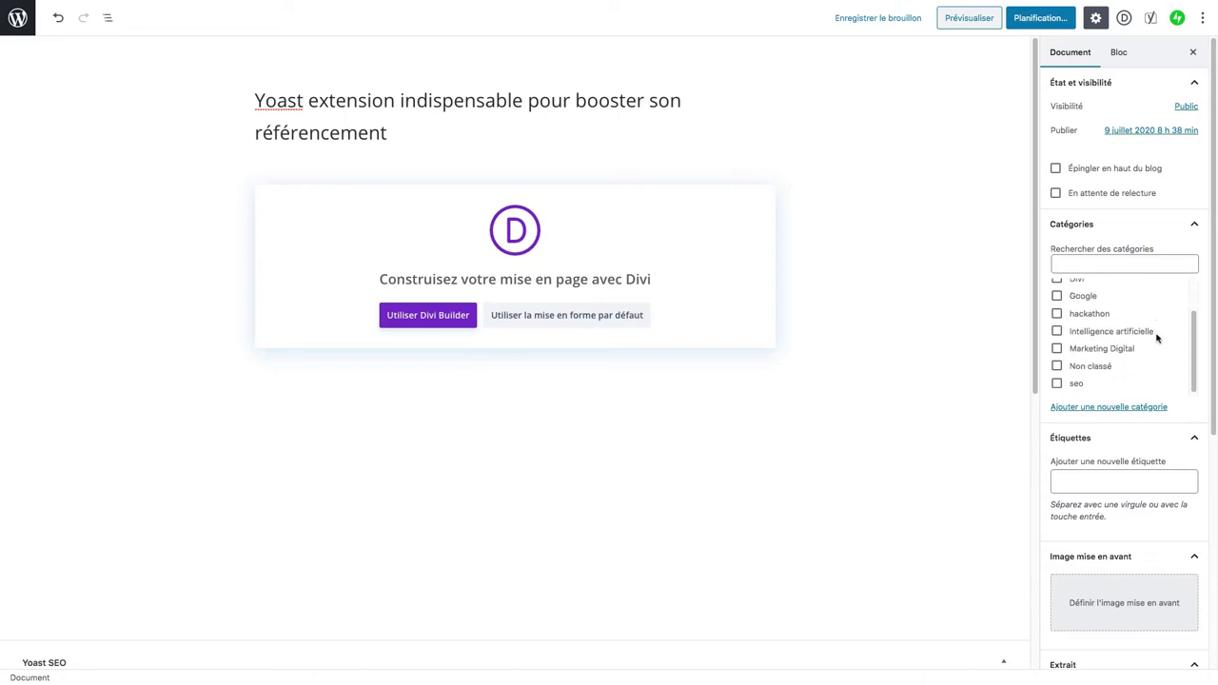
- Add the tags "yoast", "référencement", "bosster", "google" and "seo" to the article
click(1097, 472)
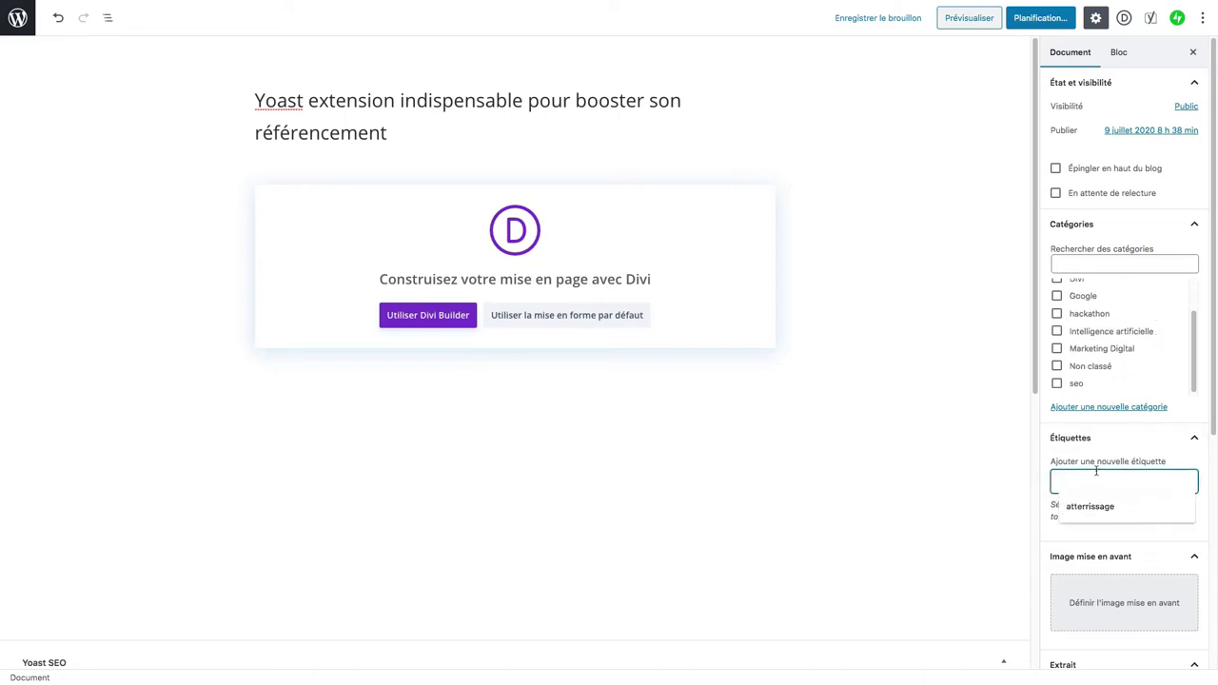
text(yoast)
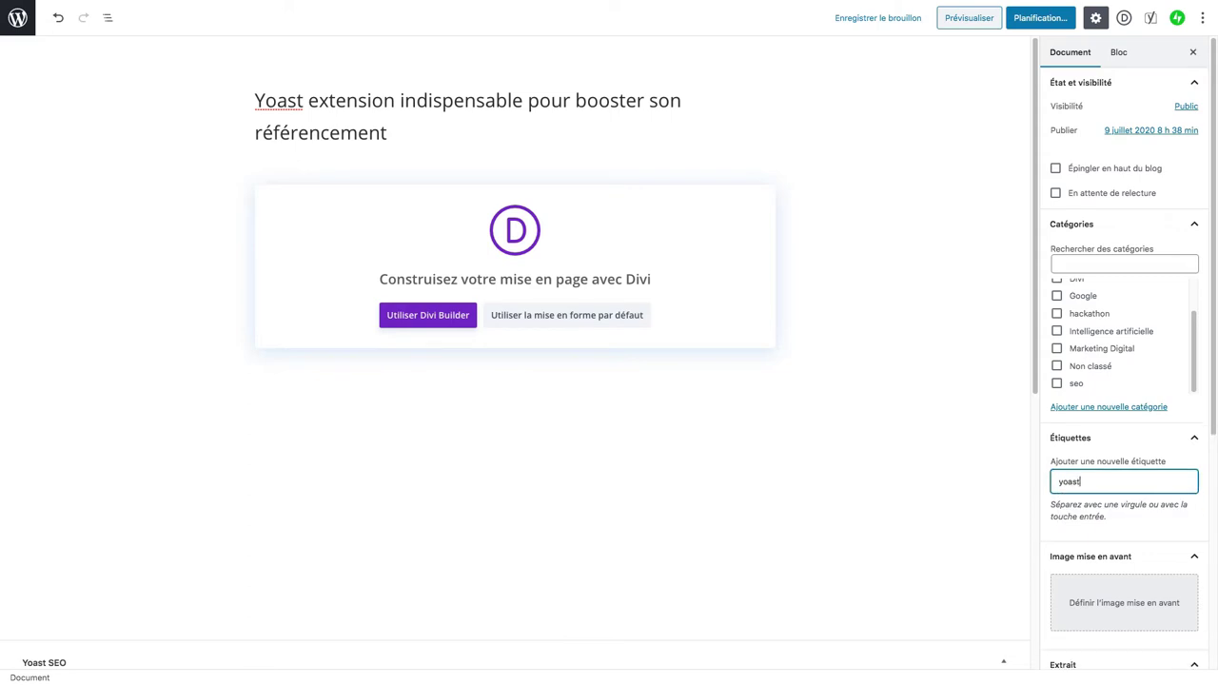
key(Return)
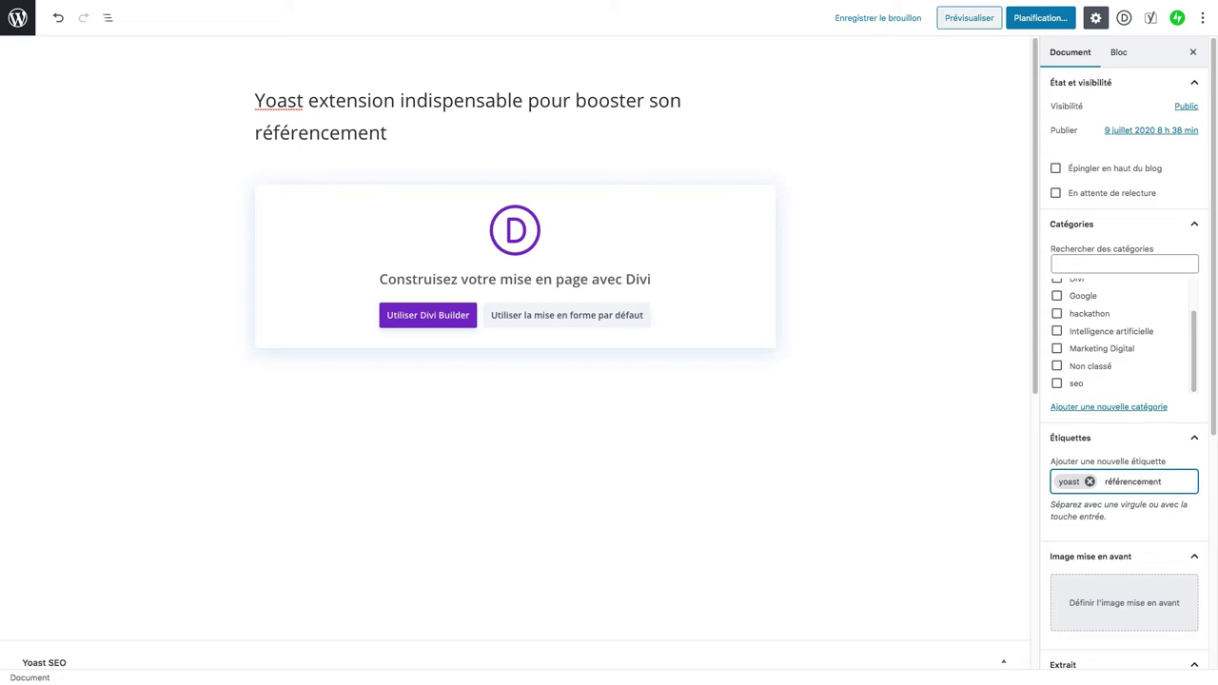
text(référencement)
key(Return)
text(bo)
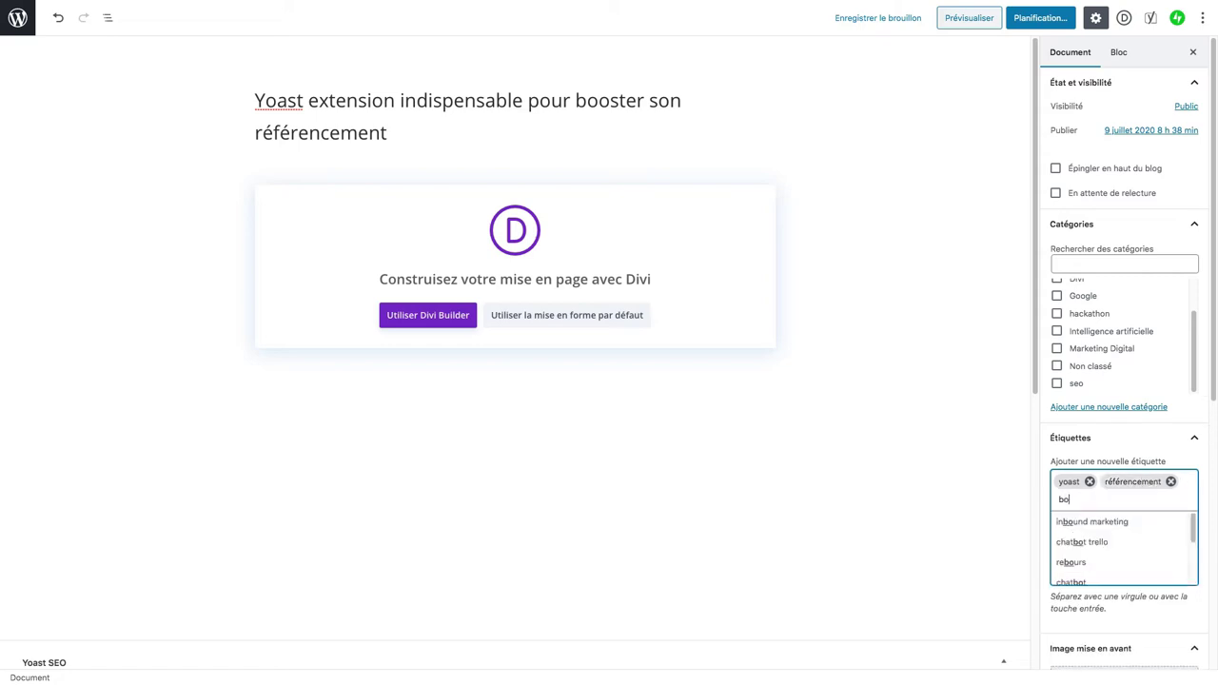
text(sster)
key(Return)
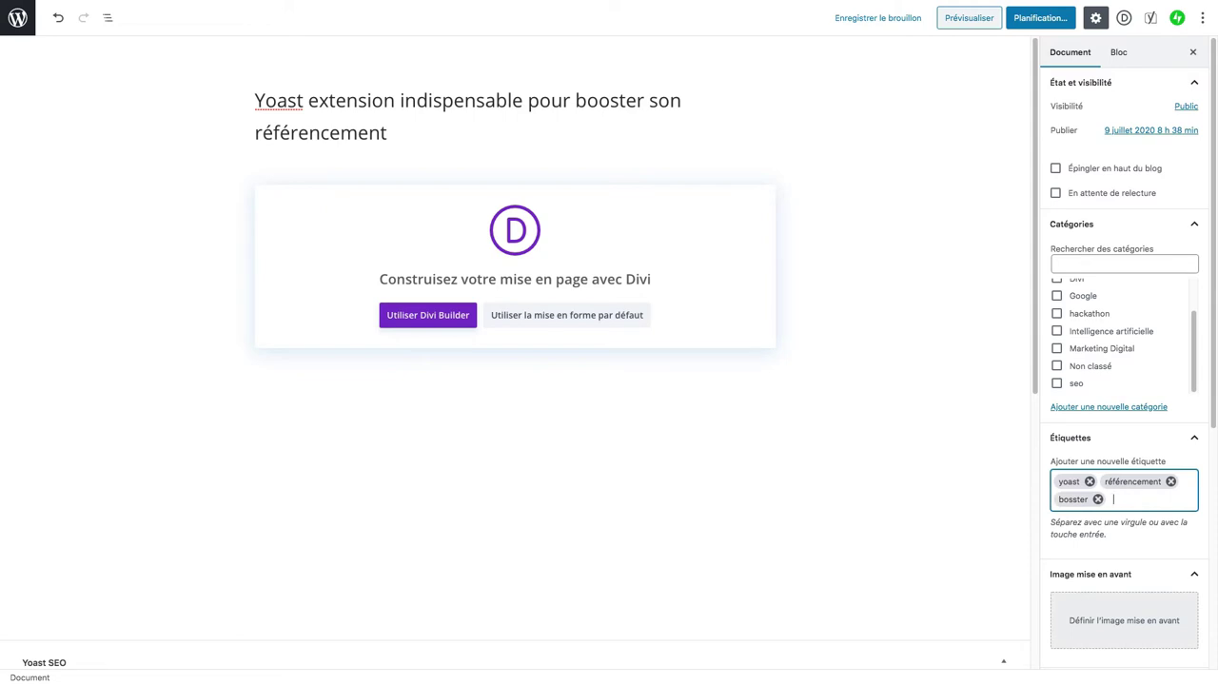
text(google)
key(Return)
- Upload the file "yoast seo.png" from the Téléchargements folder for the article's featured image
scroll(1114, 542, down, 2)
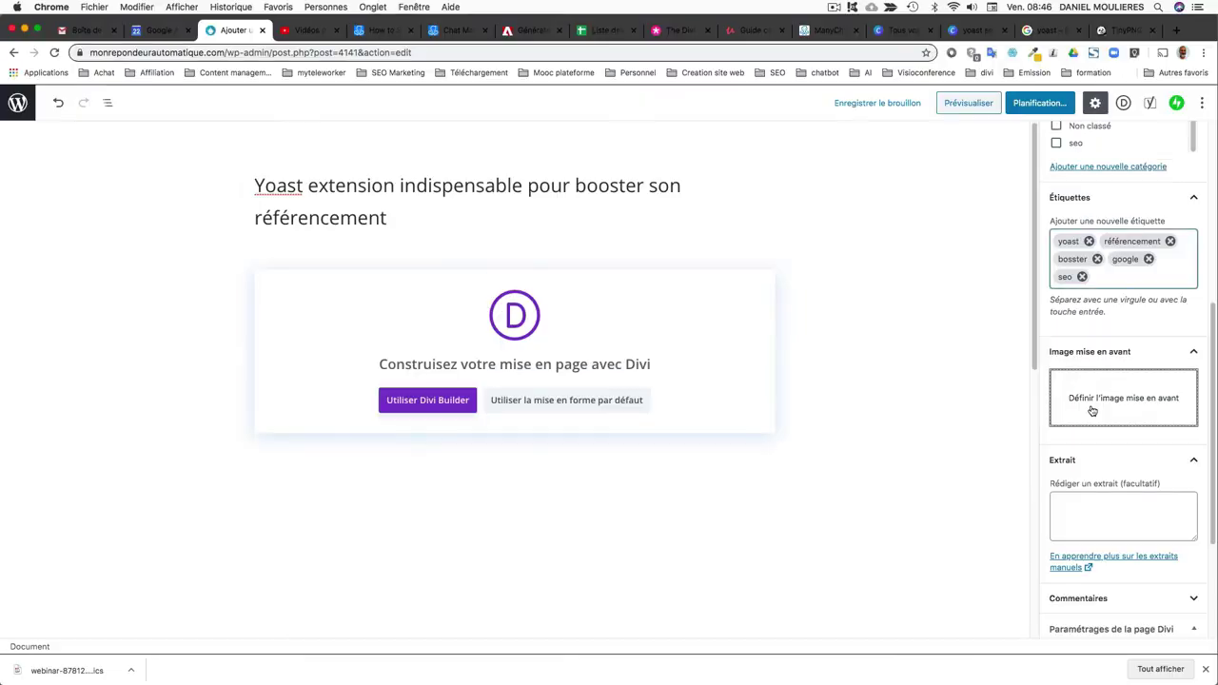
click(1093, 409)
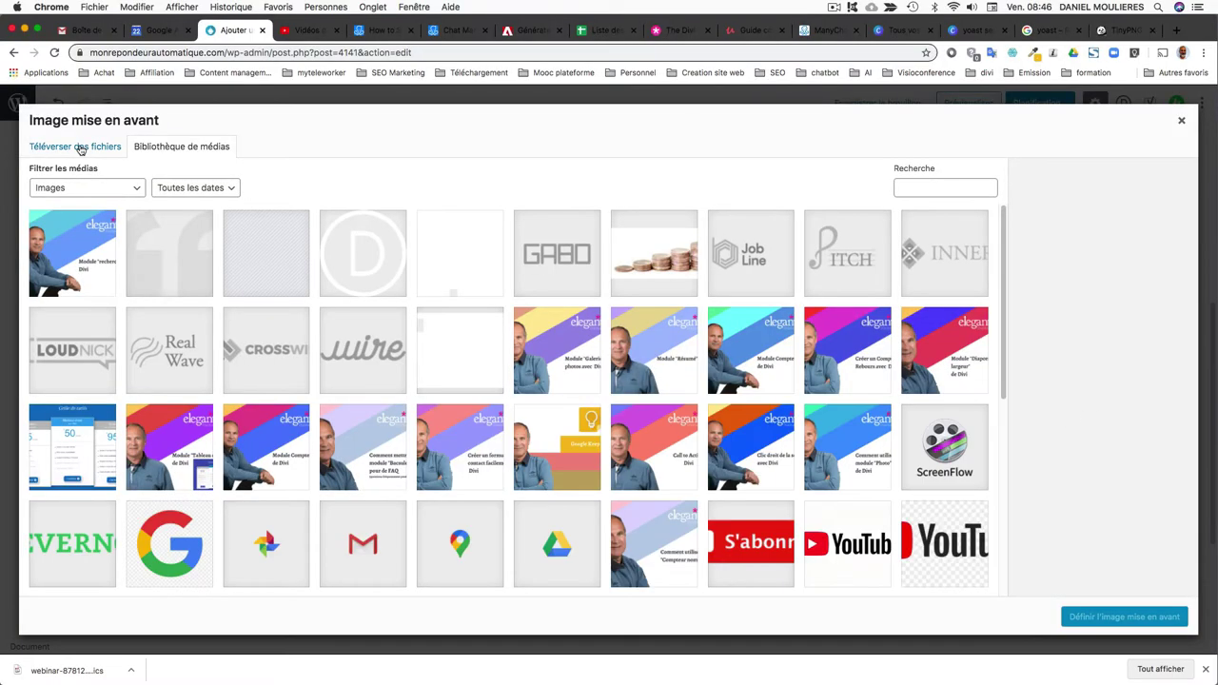
click(80, 147)
click(638, 358)
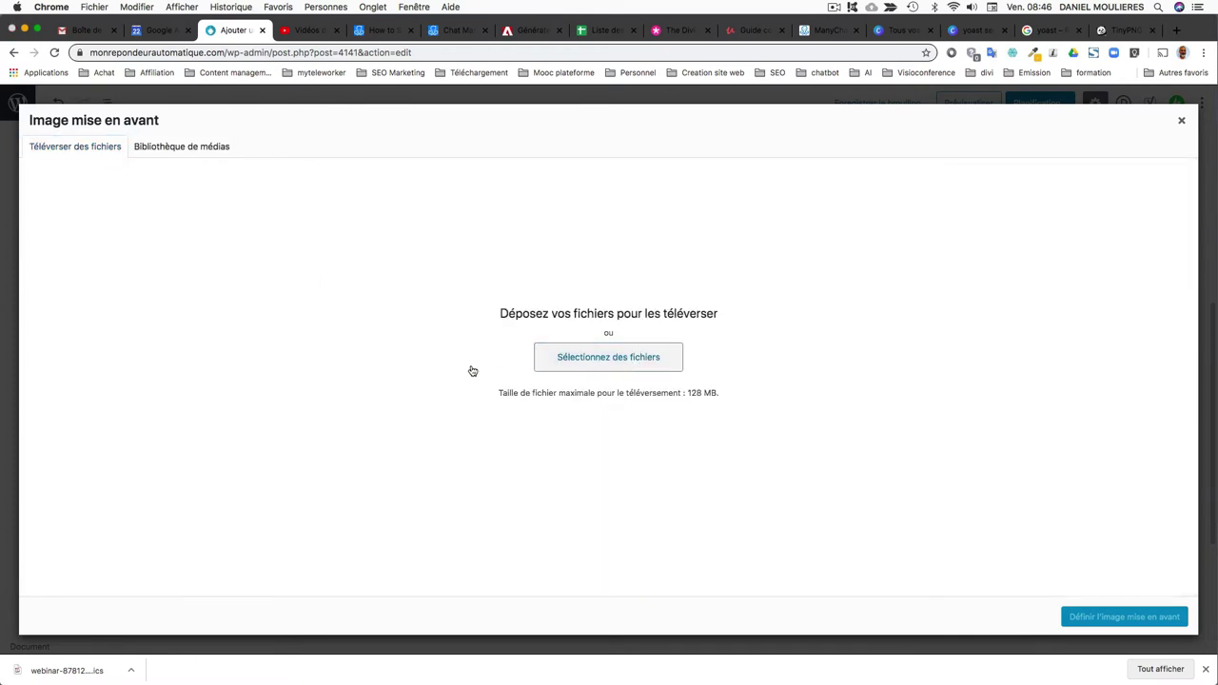
click(68, 133)
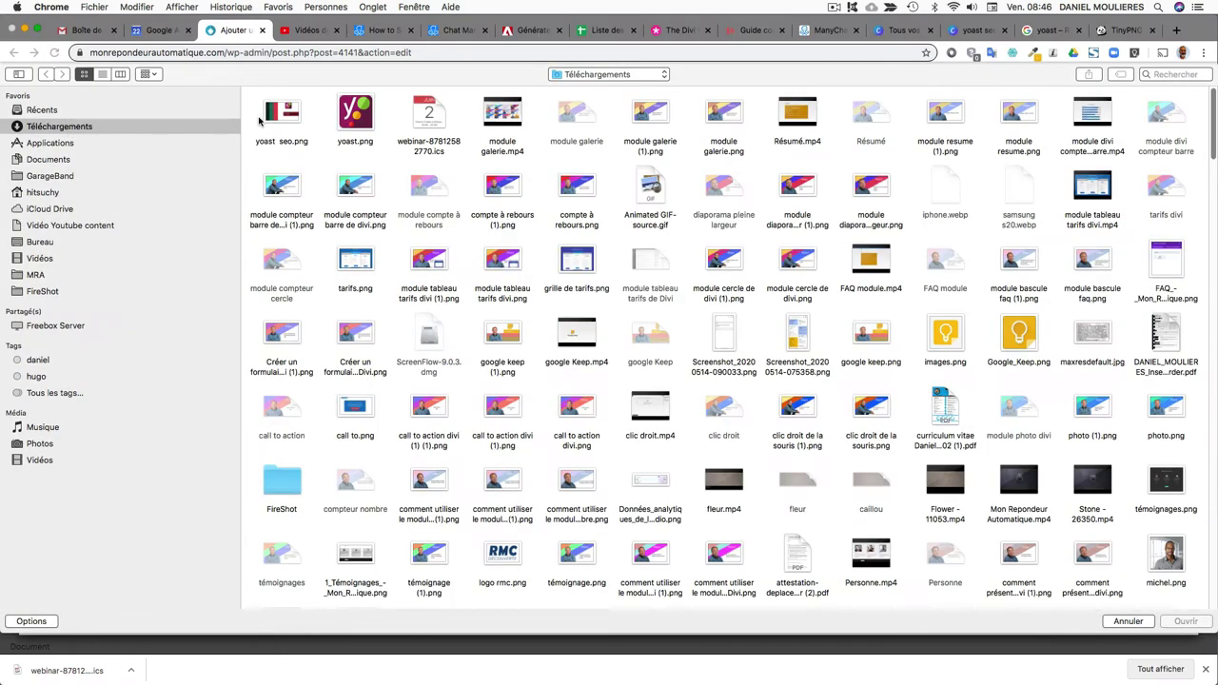
key(Down)
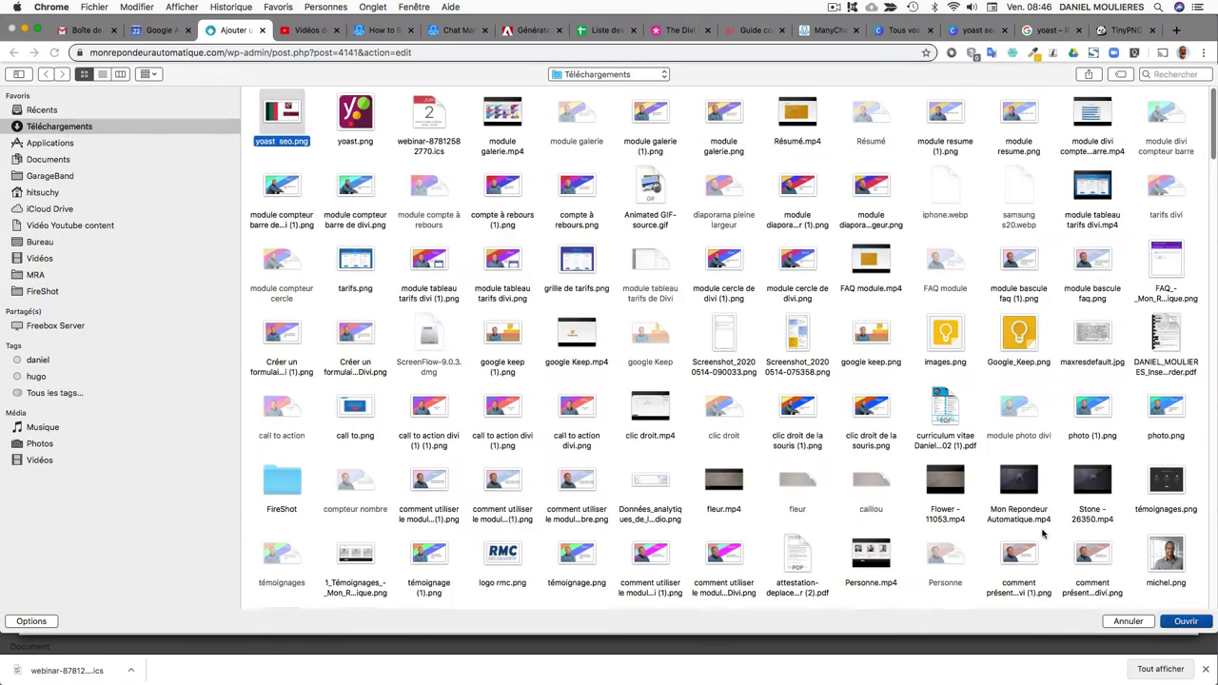
click(1188, 621)
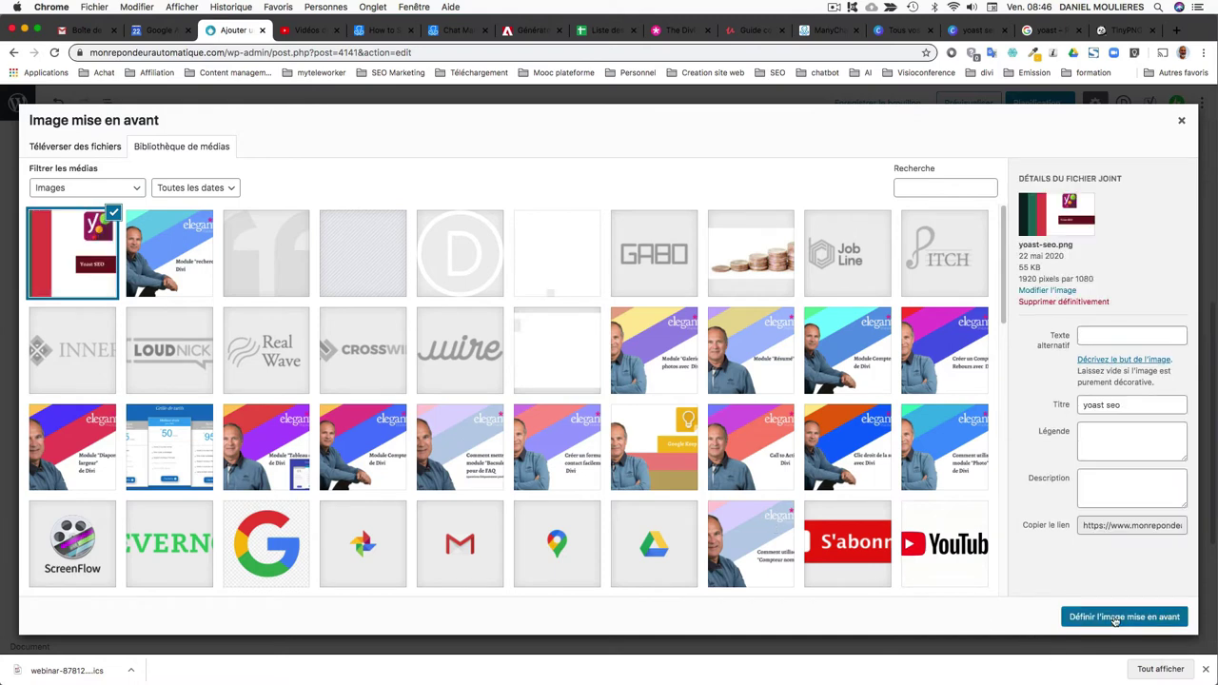
- Copy the image's title "yoast seo" into its alternative text, caption and description, and set it as the featured image
click(1050, 407)
key(super+c)
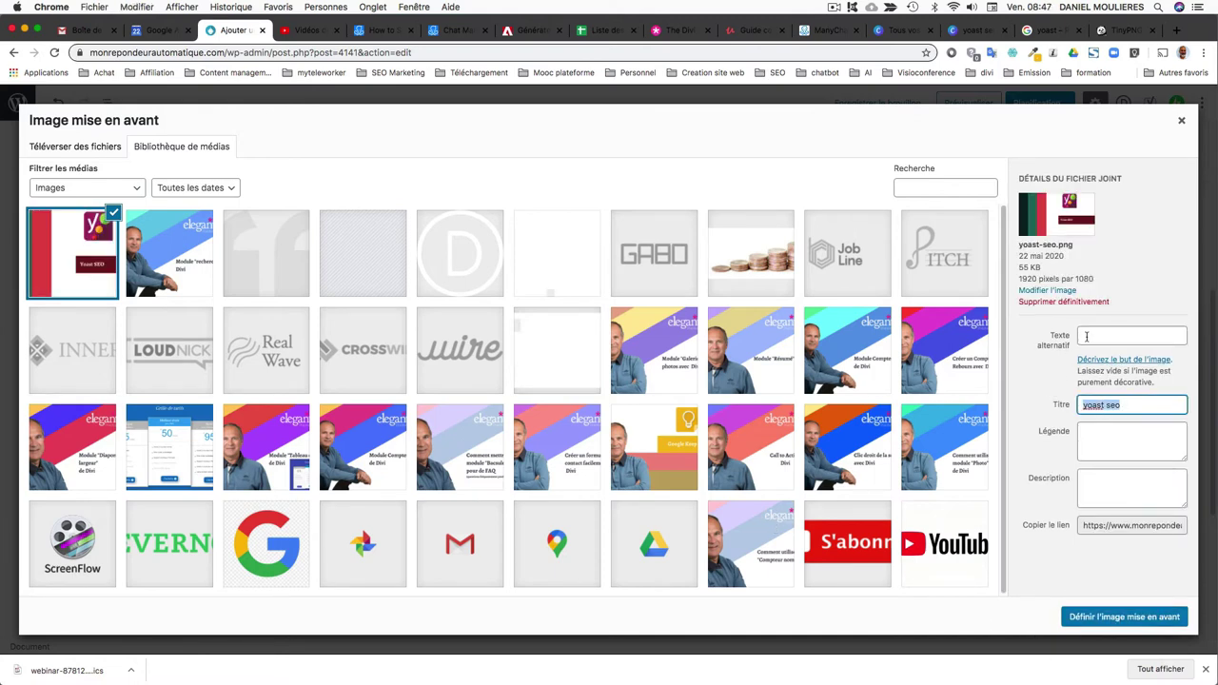
click(1086, 336)
key(super+v)
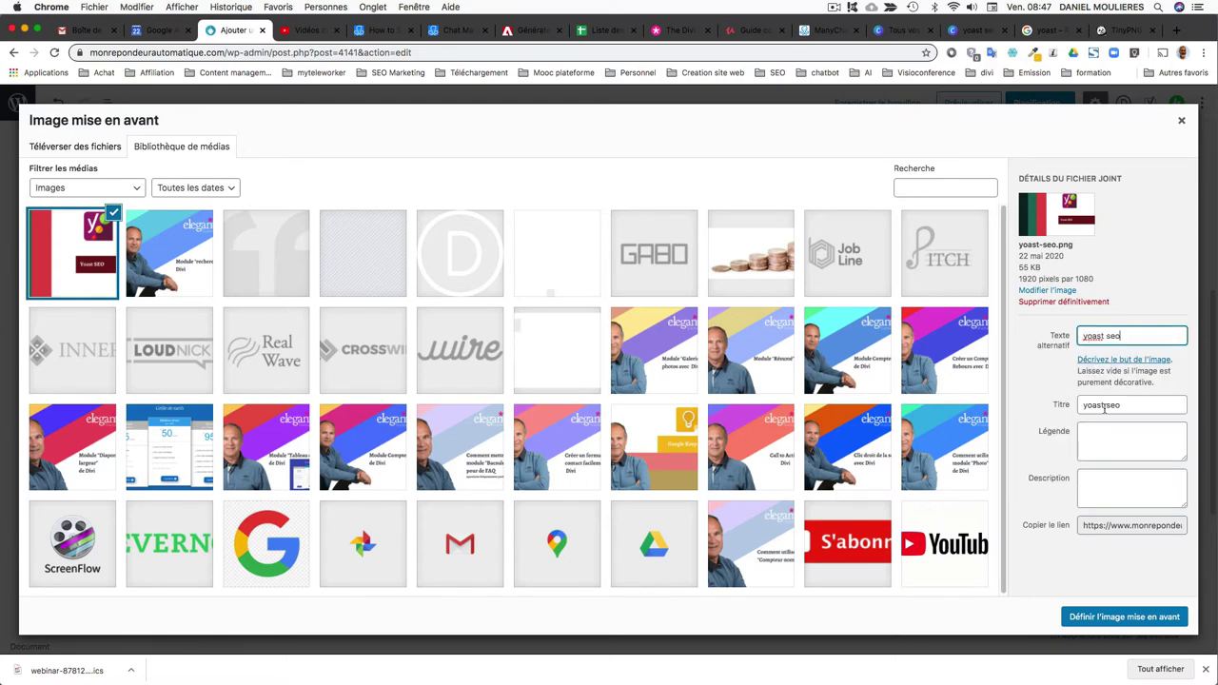
click(1104, 435)
key(super+v)
click(1098, 494)
key(super+v)
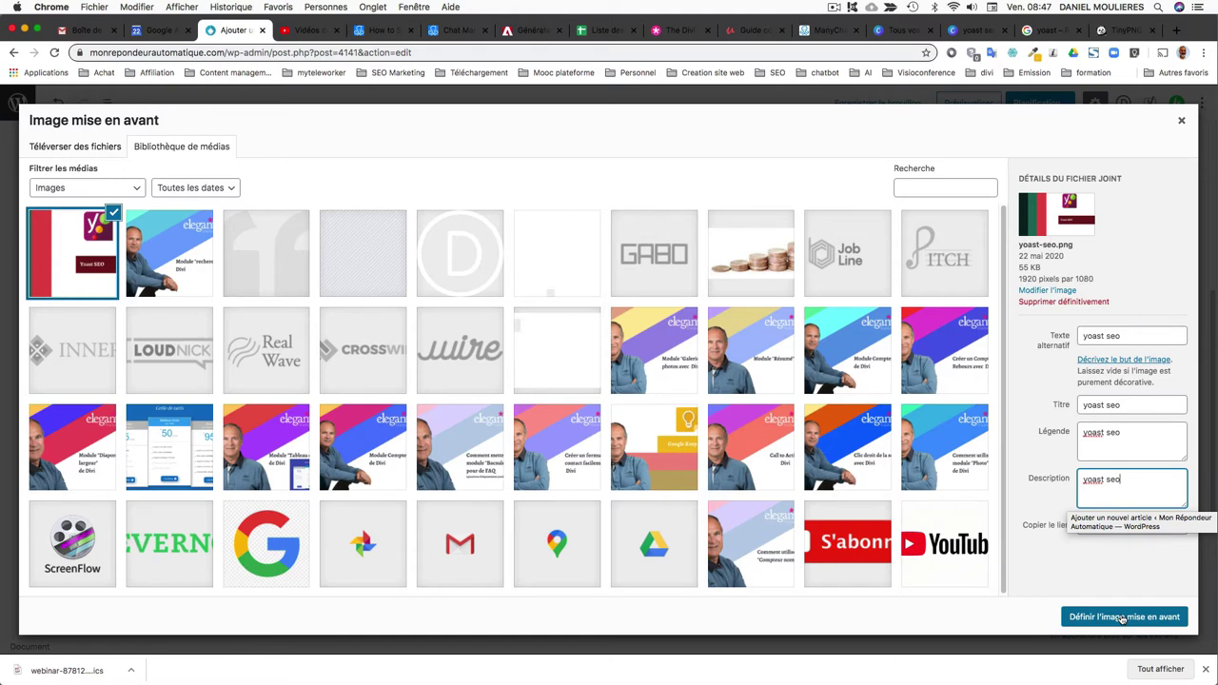
click(1125, 616)
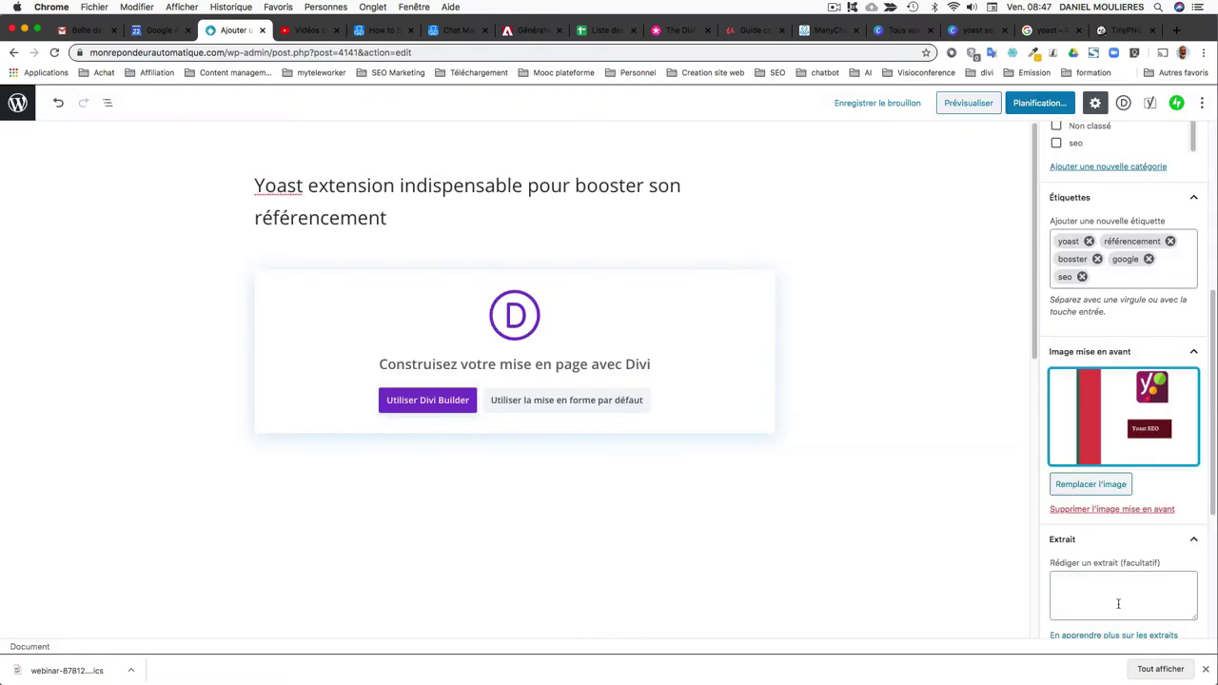
- Write the excerpt "L'extension Yoast SEO permet de bien être référencé dans les moteurs de recherches" and copy its text
scroll(1151, 486, down, 2)
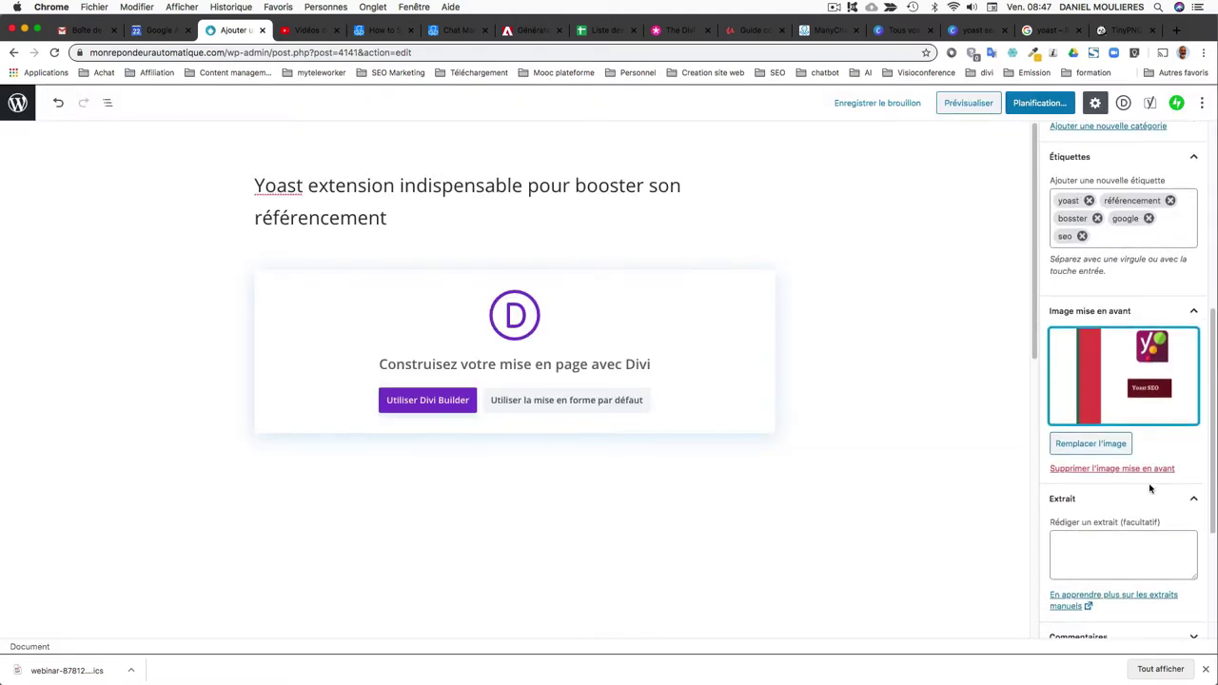
scroll(1151, 488, down, 1)
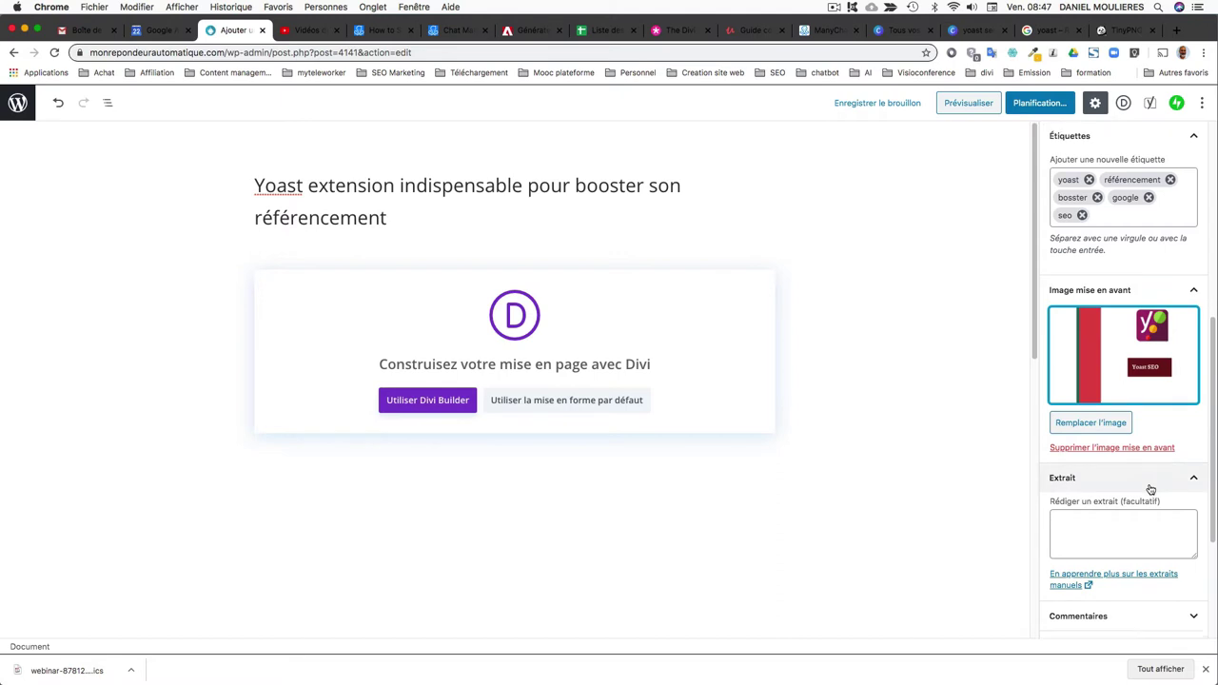
click(1108, 527)
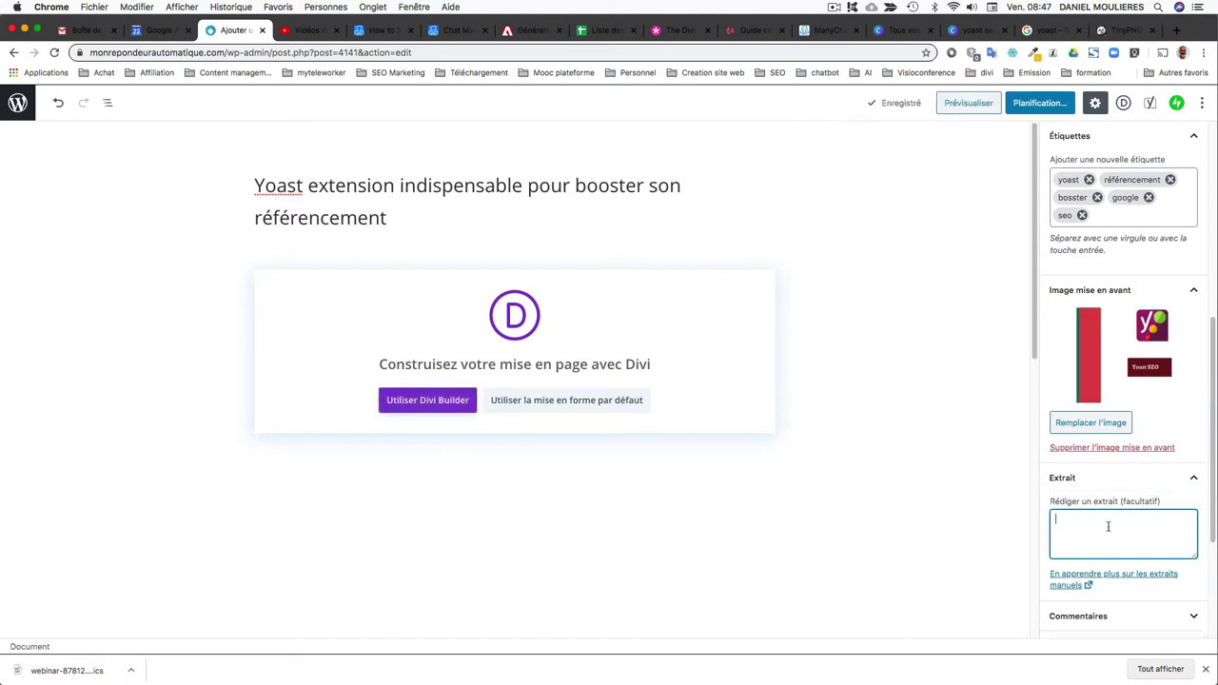
text(C)
key(BackSpace)
text(L'extension )
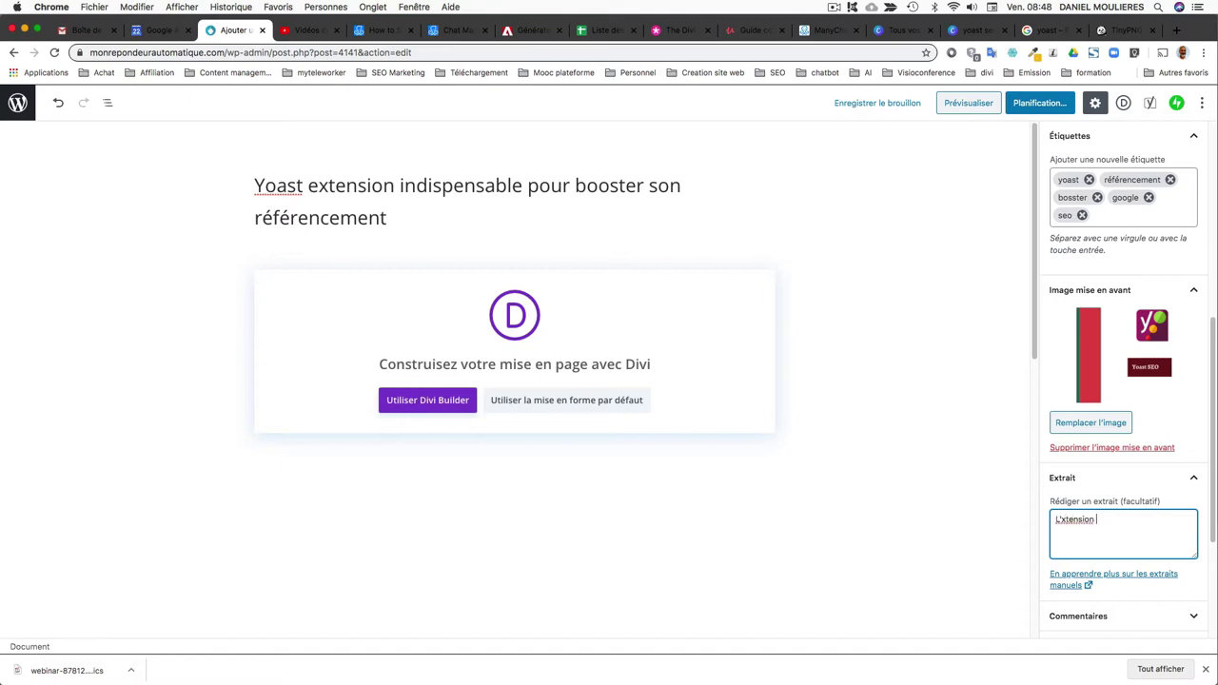
text(Yoast SEO permet de bien être référencé)
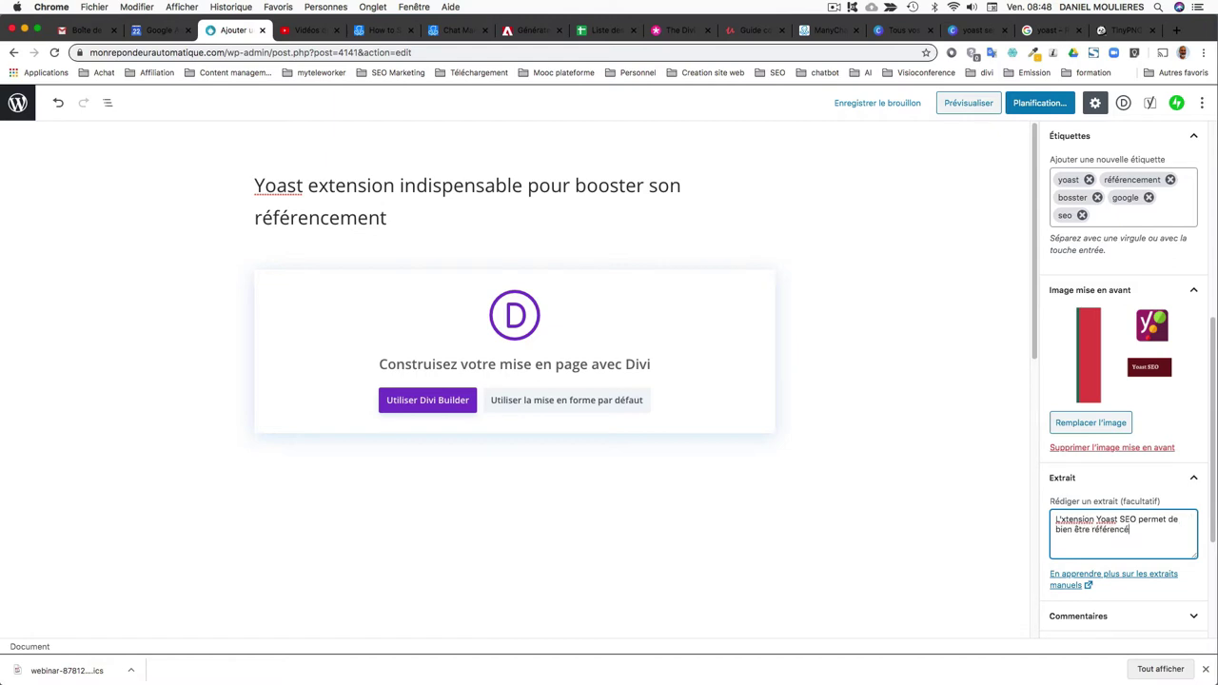
text( dans les moteurs de recherches)
click(1063, 519)
text(e)
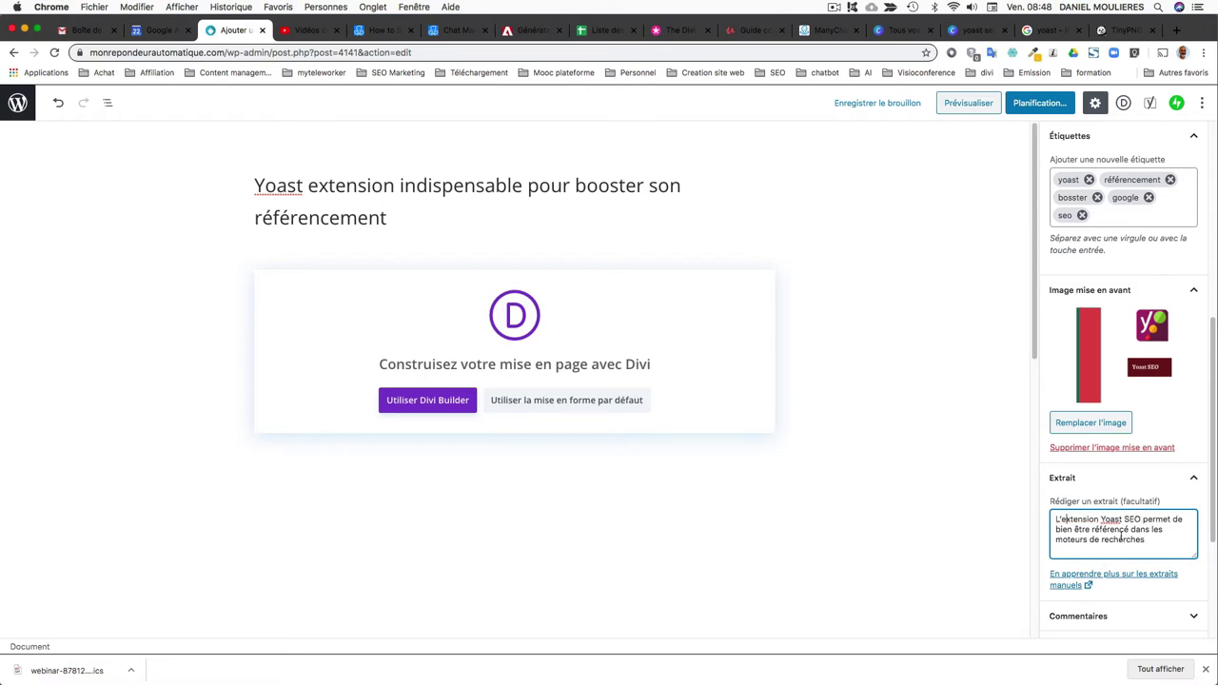
drag(1056, 521, 1165, 544)
key(super+c)
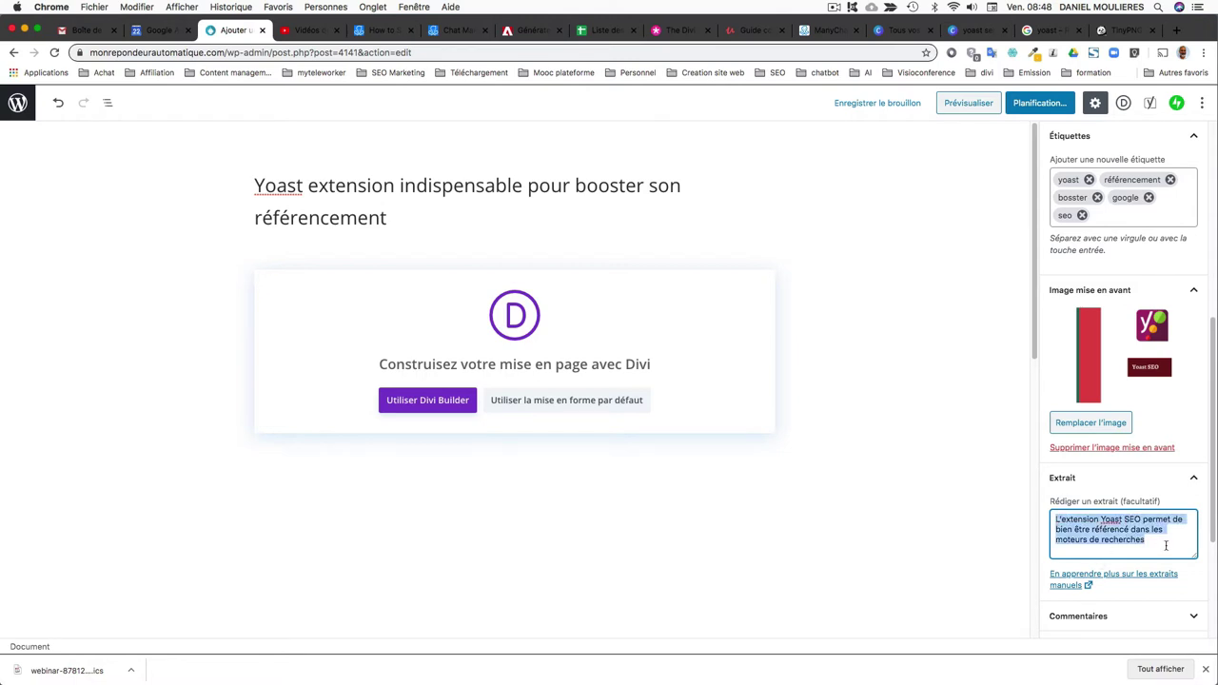
- Set the page template in the article's Divi page settings to "Pas de barre latérale"
scroll(757, 505, down, 2)
scroll(1117, 511, down, 4)
scroll(1117, 512, down, 1)
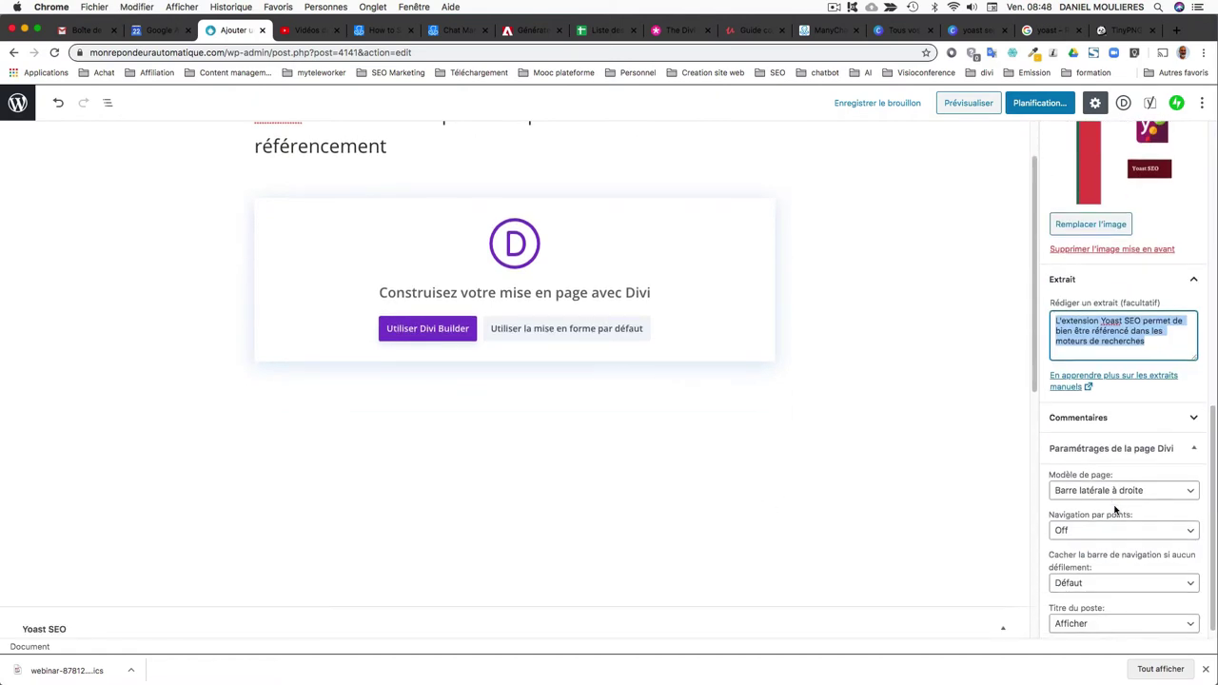
click(1127, 478)
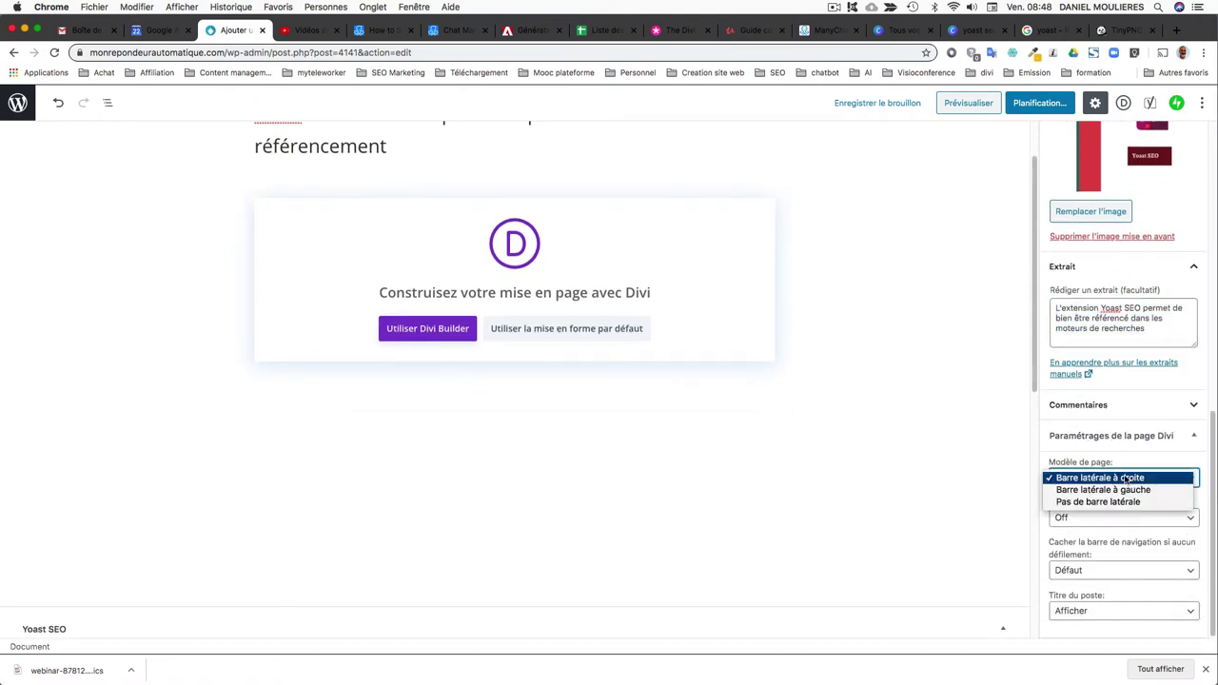
click(1130, 502)
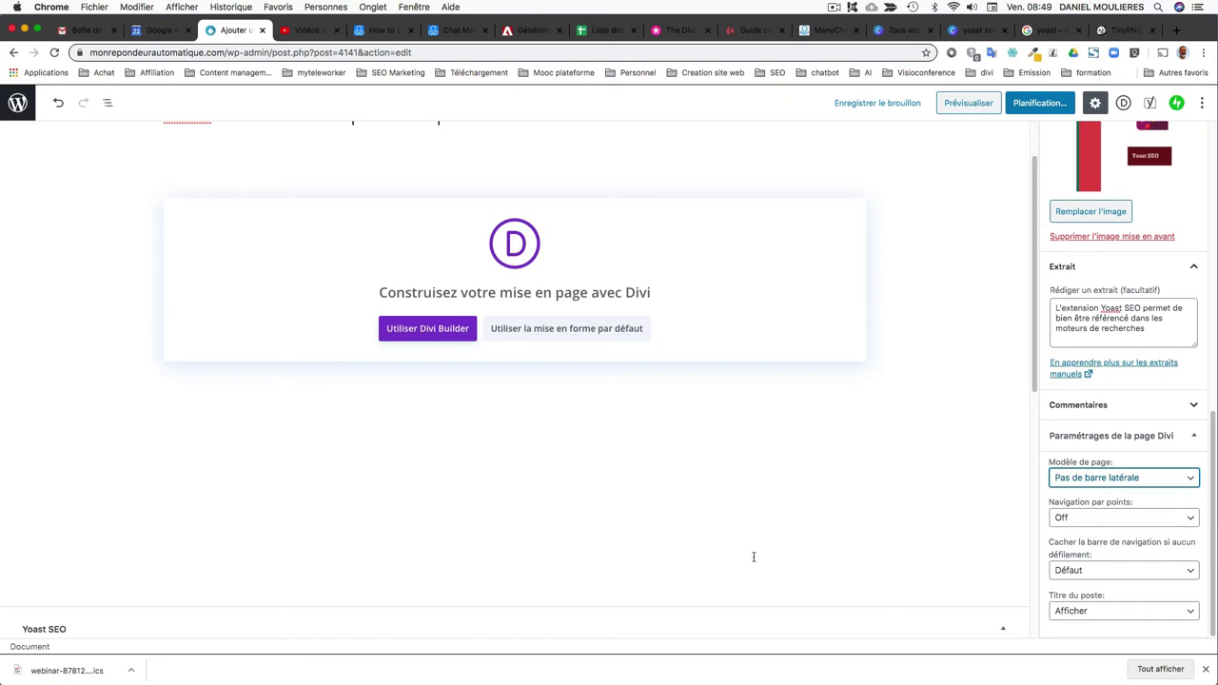
- Enter "outil de référencement seo" as the article's target query in Yoast SEO
scroll(754, 560, down, 10)
scroll(754, 560, up, 2)
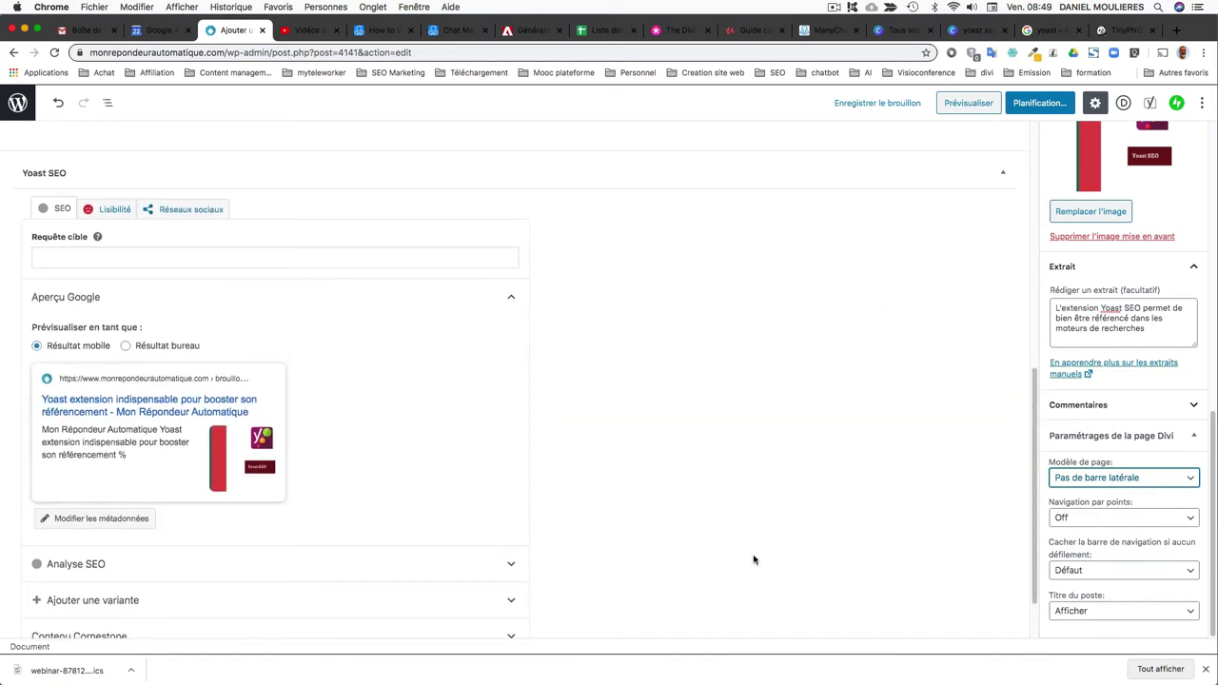
click(179, 269)
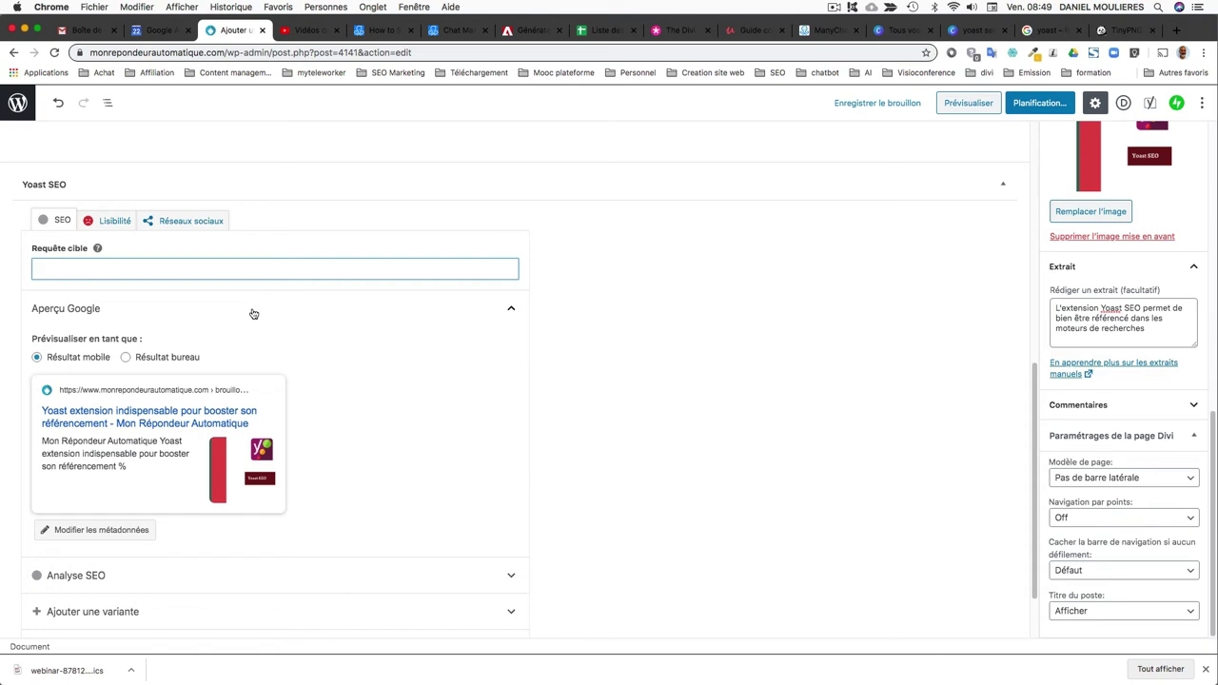
text(outil de)
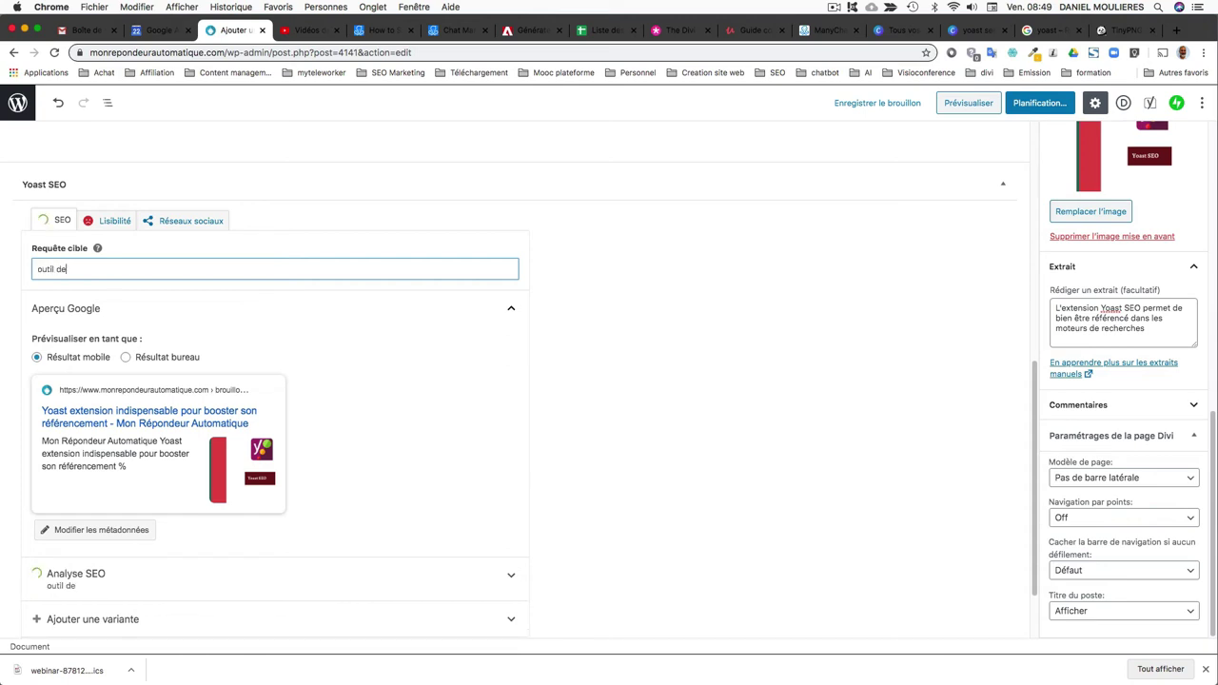
text( référencement )
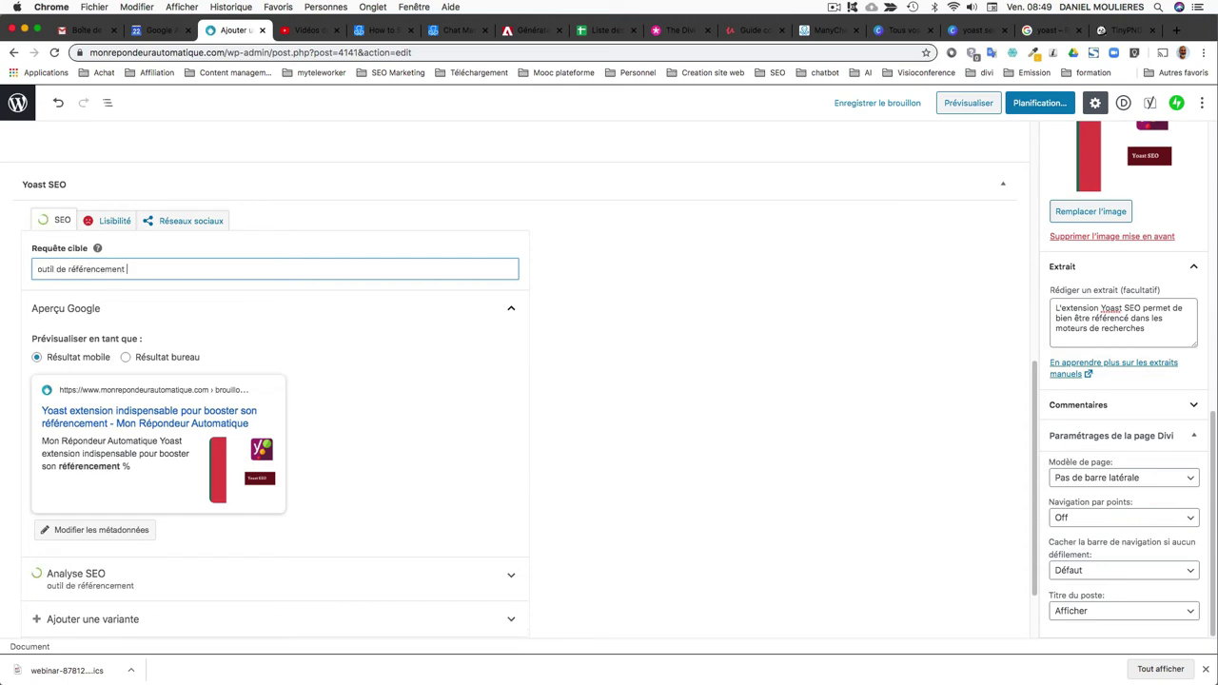
text(seo)
- Edit the search result metadata and remove the Titre du site and Séparateur variables from the meta title
click(132, 530)
scroll(223, 461, down, 3)
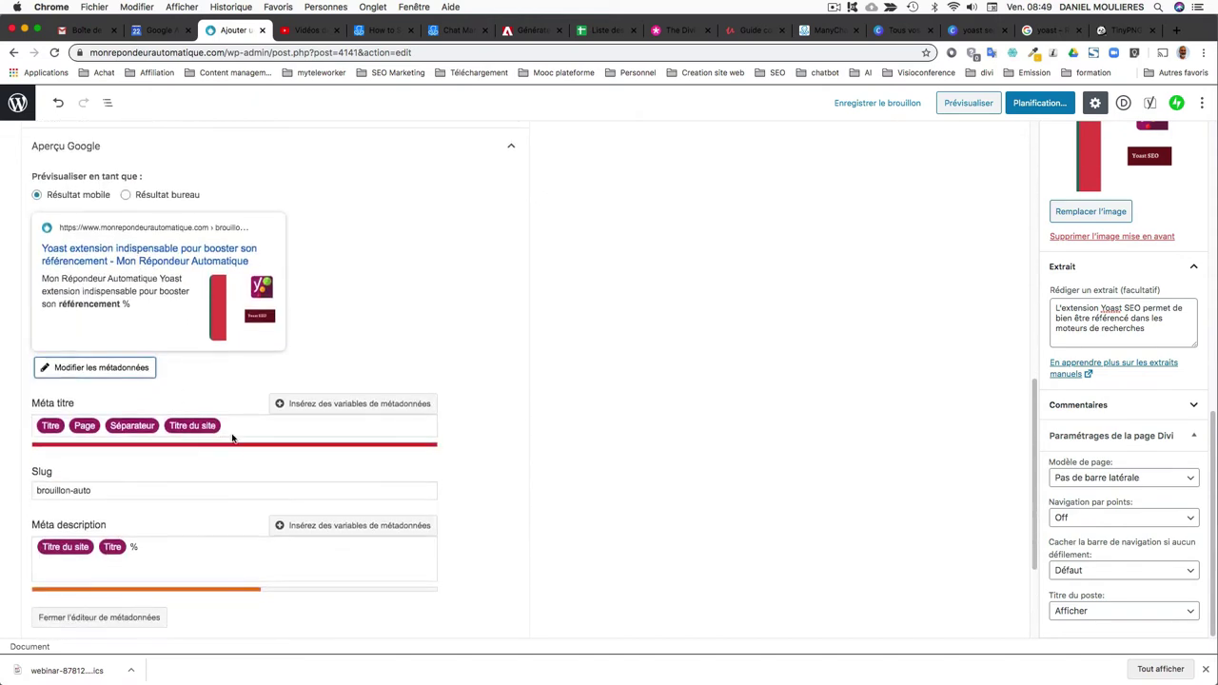
click(244, 425)
key(BackSpace)
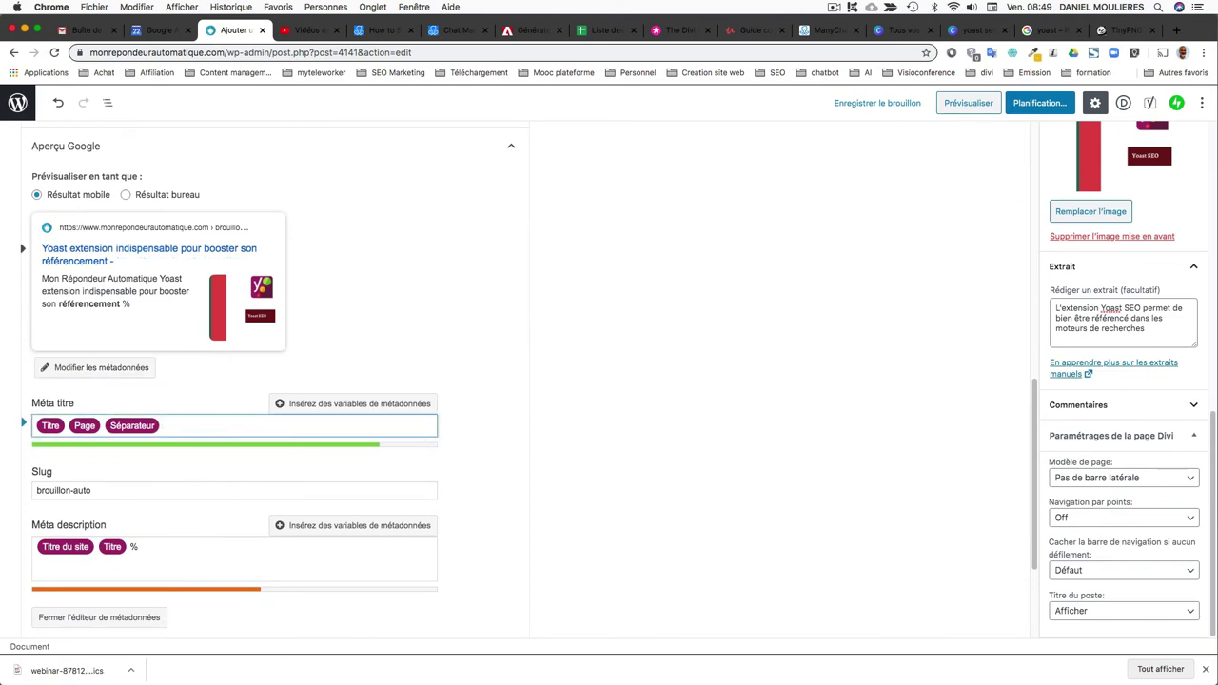
key(BackSpace)
- Replace the article's slug with "extension-yoast"
scroll(146, 425, down, 1)
drag(125, 437, 8, 437)
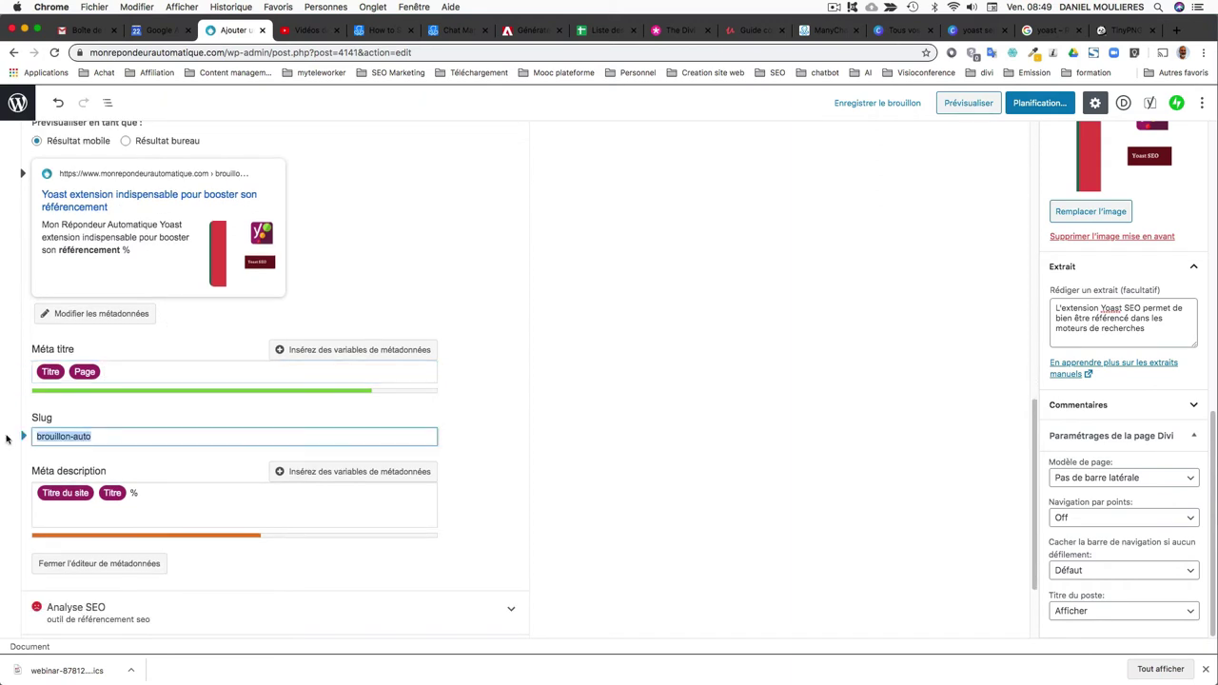
text(extesn)
key(BackSpace)
text(nsion-yoast)
- Clear the variables from the meta description and paste the copied excerpt text in their place
click(148, 499)
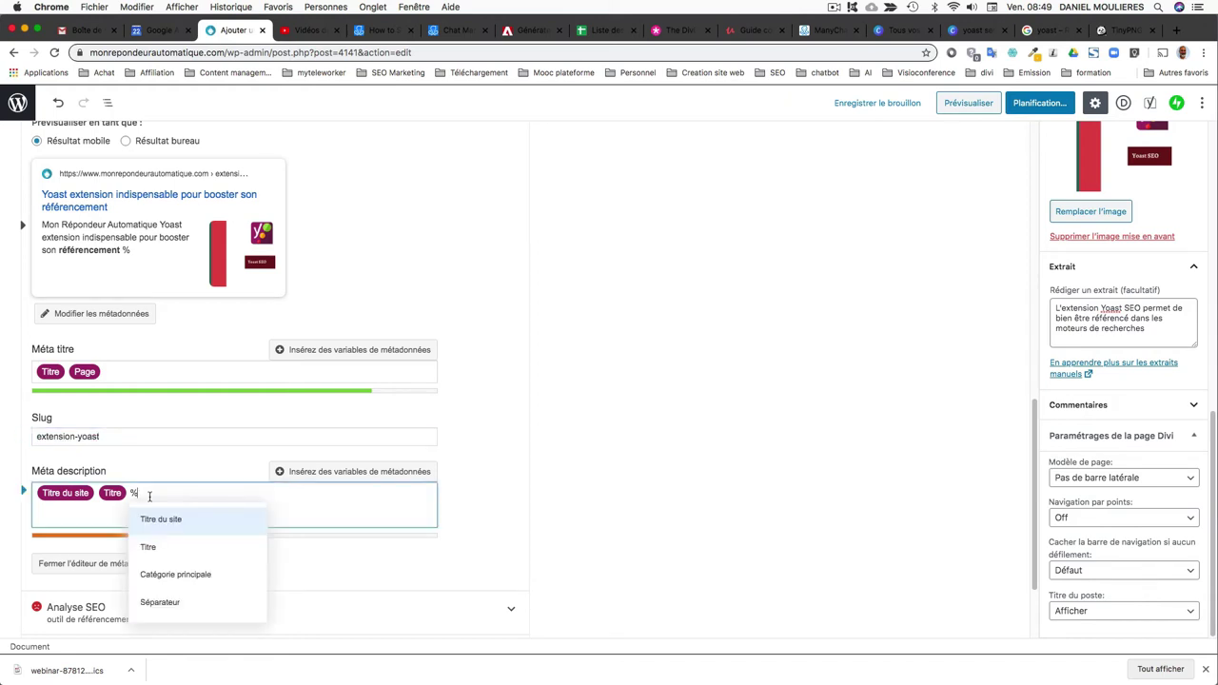
key(BackSpace)
key(BackSpace)
key(BackSpace)
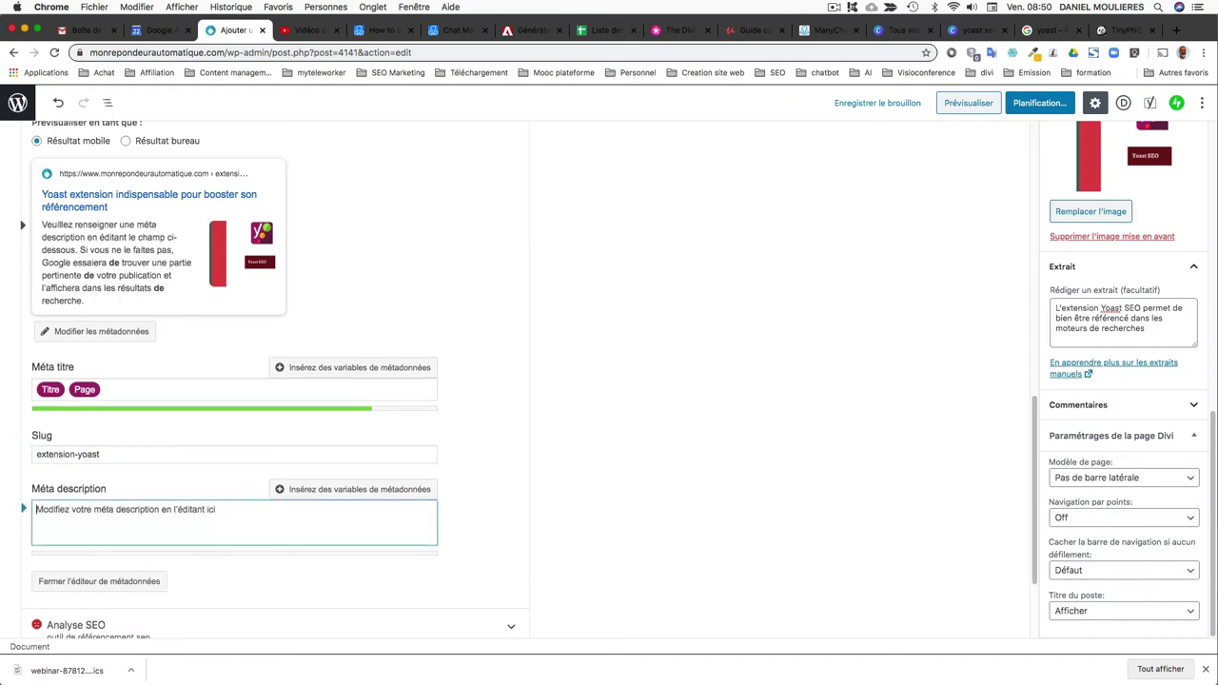
key(super+v)
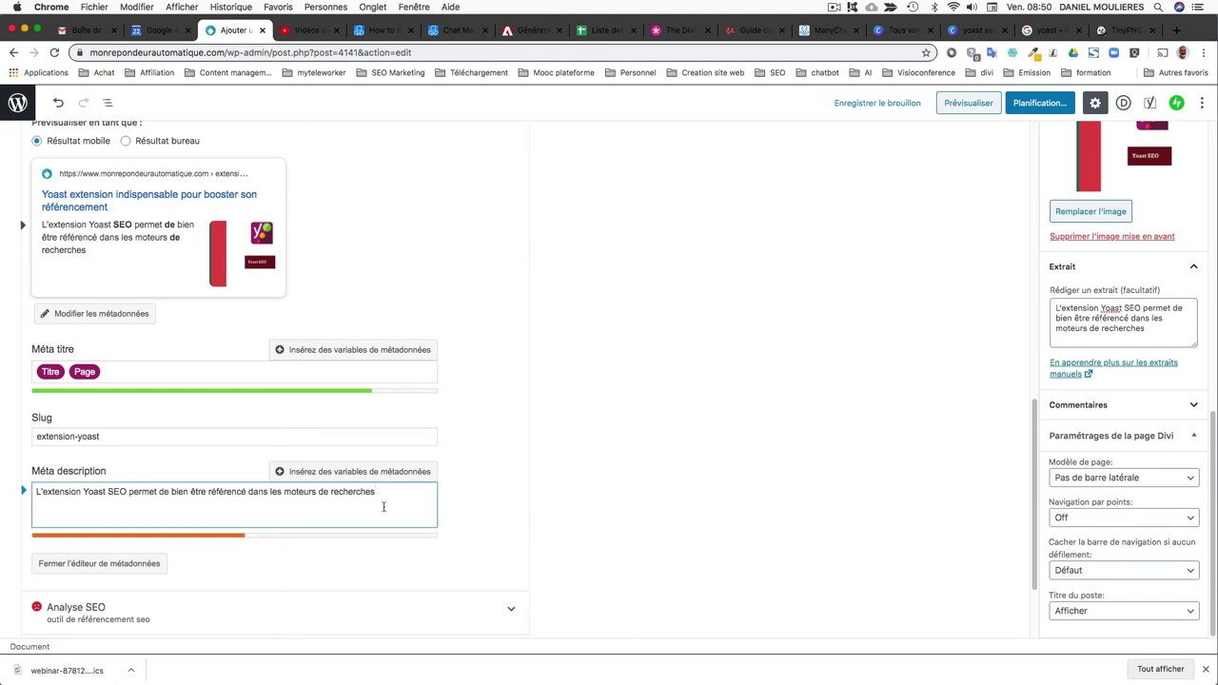
- Extend the meta description with a second sentence, "Yoast s'installe sur Wordpress et aide Divi à créer des mots clés"
text(.)
text(Yoast s'installe)
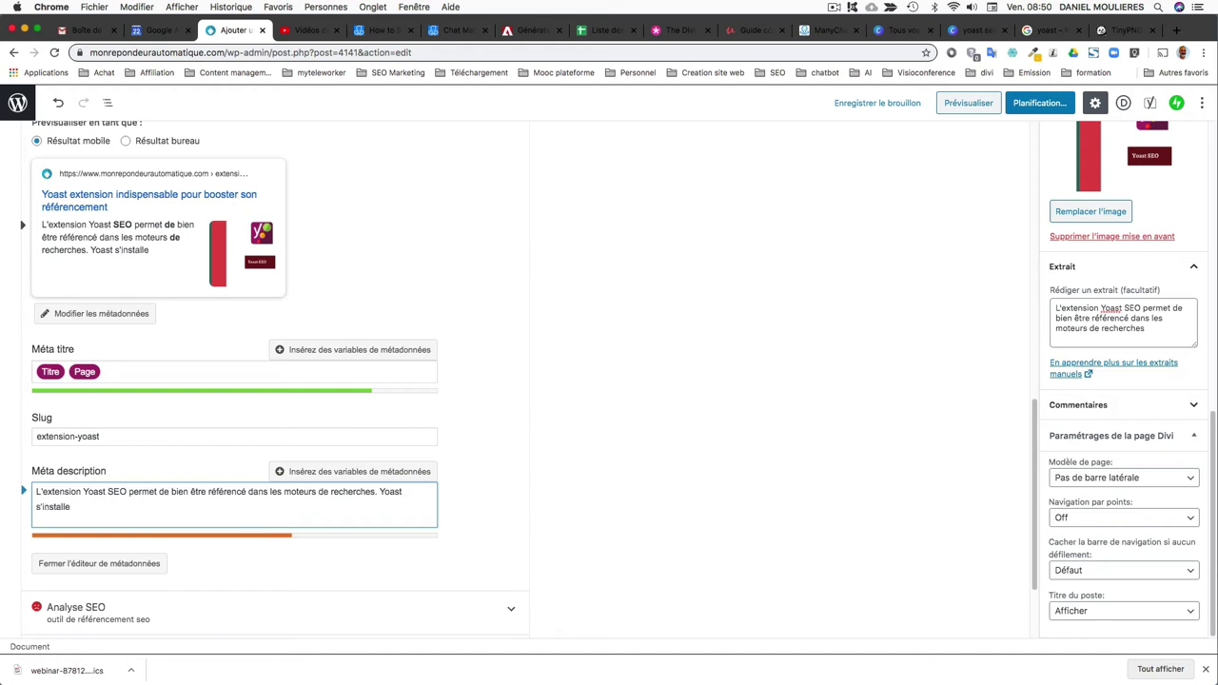
text( sur Wordpress et aid)
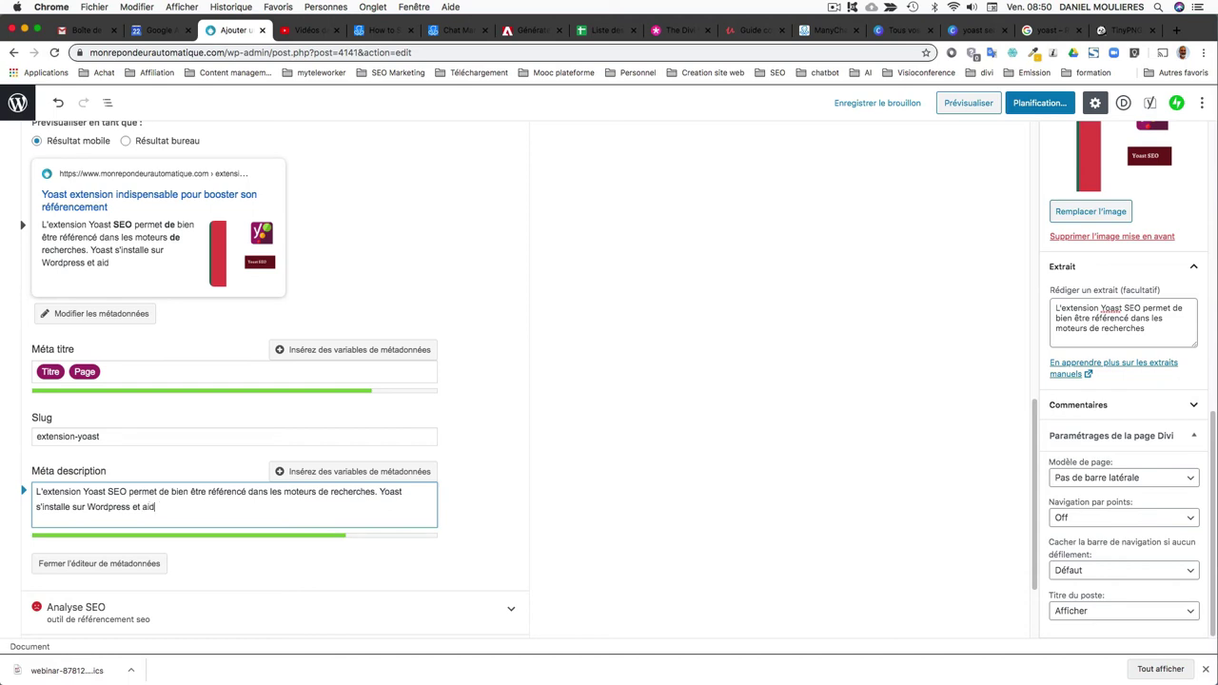
text(e Divi)
text( à créer des mo)
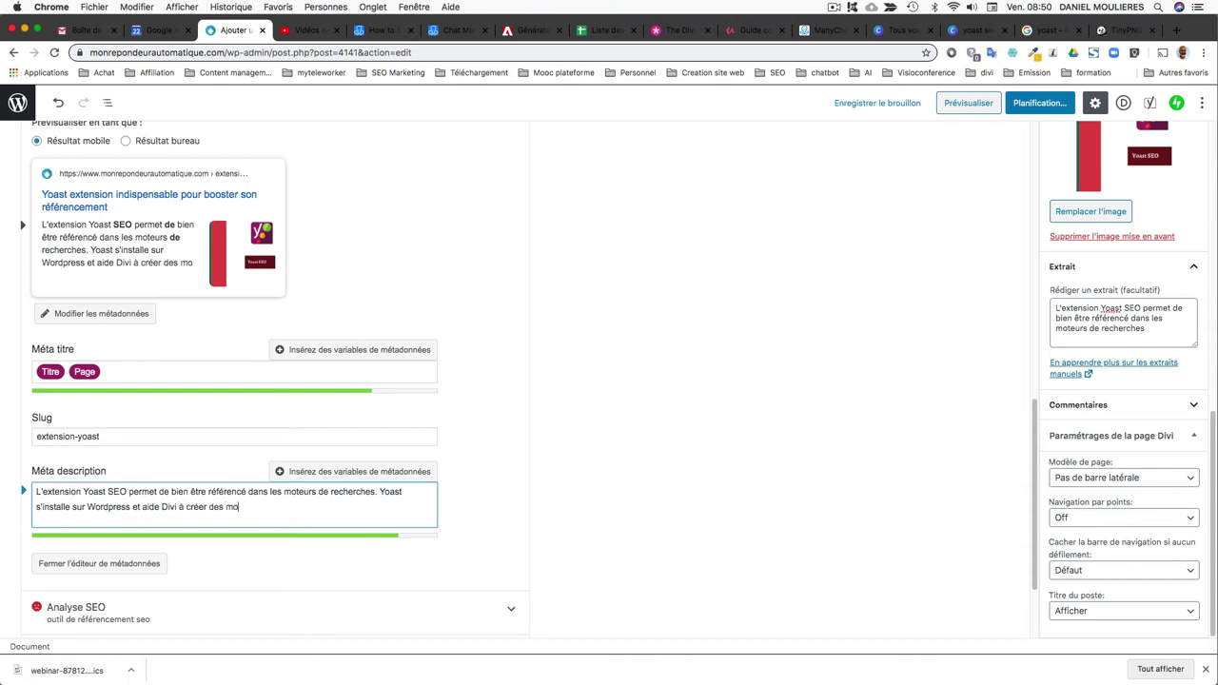
text(ts clés)
- Switch the Google preview to the desktop result to examine how the article's listing looks
scroll(364, 567, down, 3)
scroll(365, 569, up, 6)
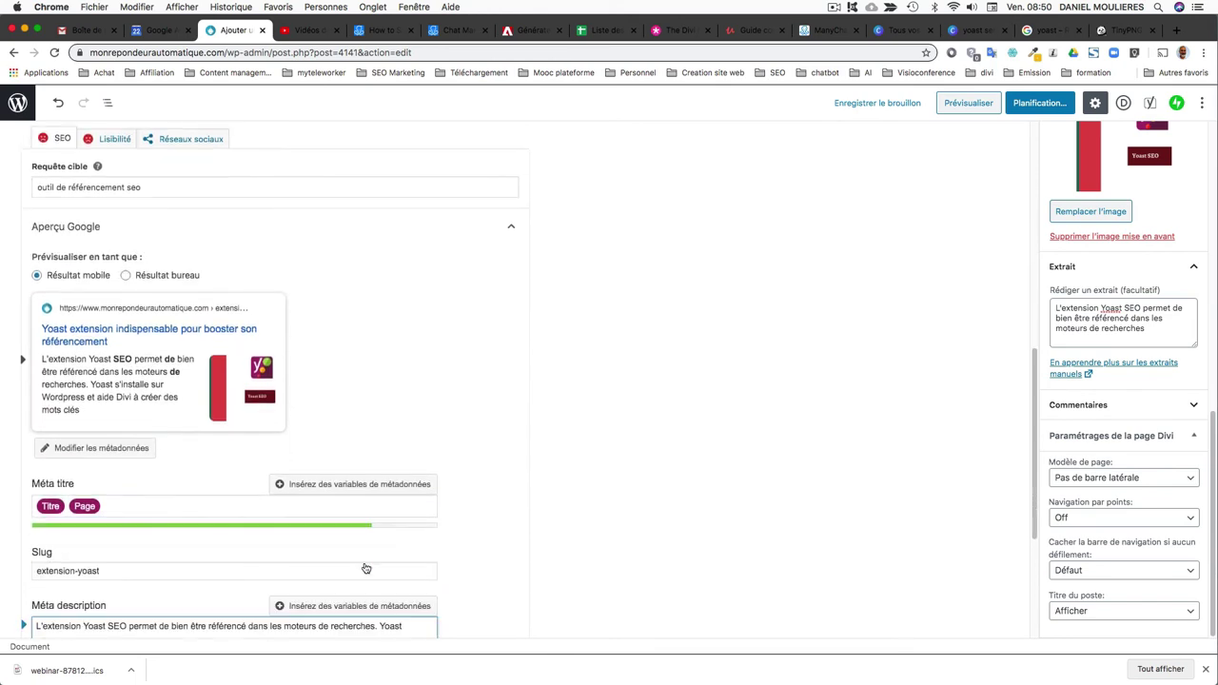
click(127, 275)
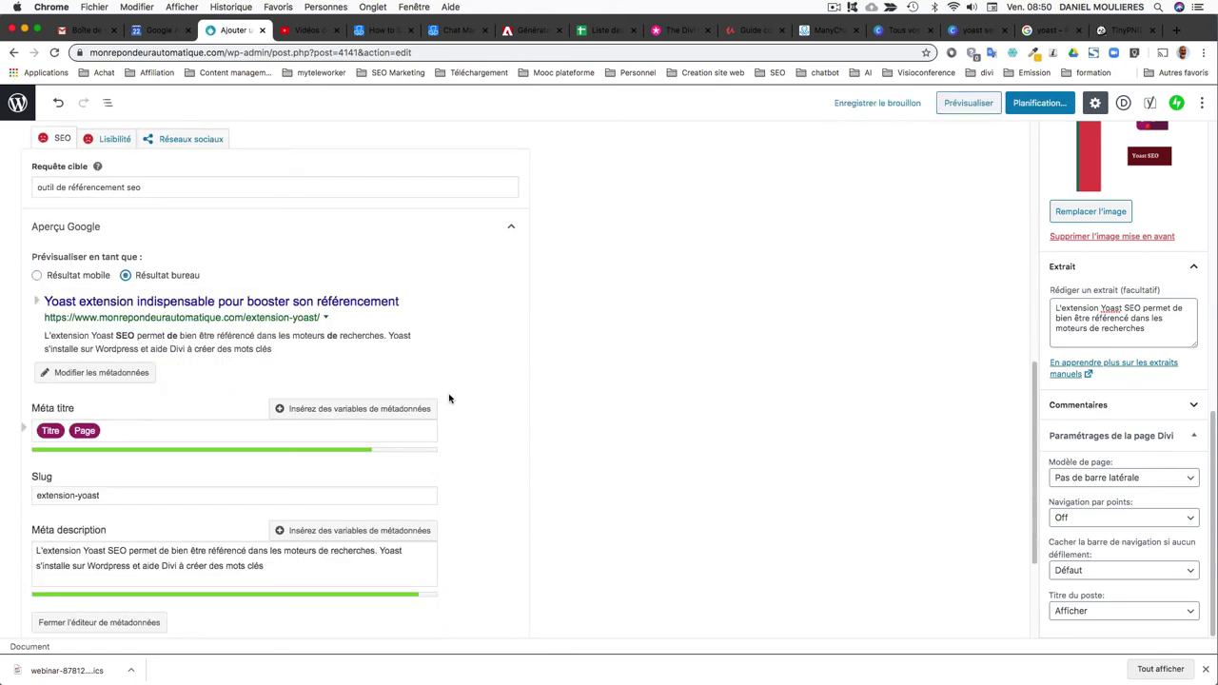
- Set the Google preview back to the mobile result and expand the SEO analysis to examine its problems, improvements and optimised points
click(38, 275)
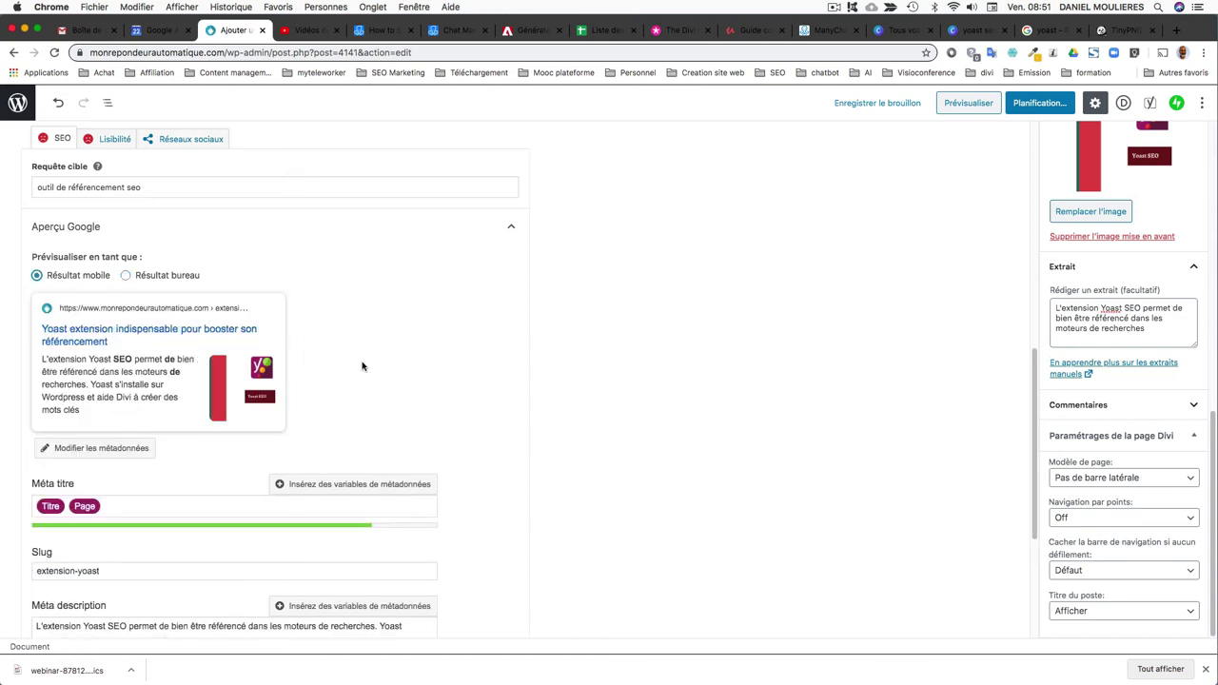
scroll(387, 382, down, 1)
scroll(387, 382, down, 5)
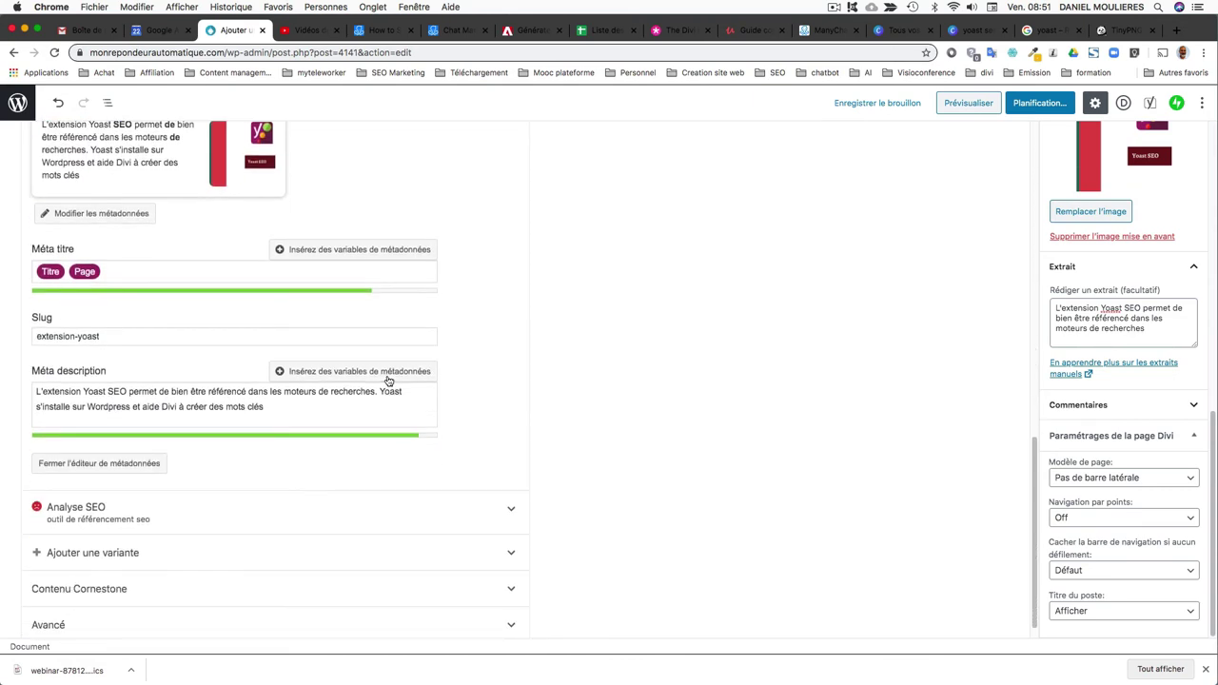
scroll(387, 379, down, 1)
click(328, 481)
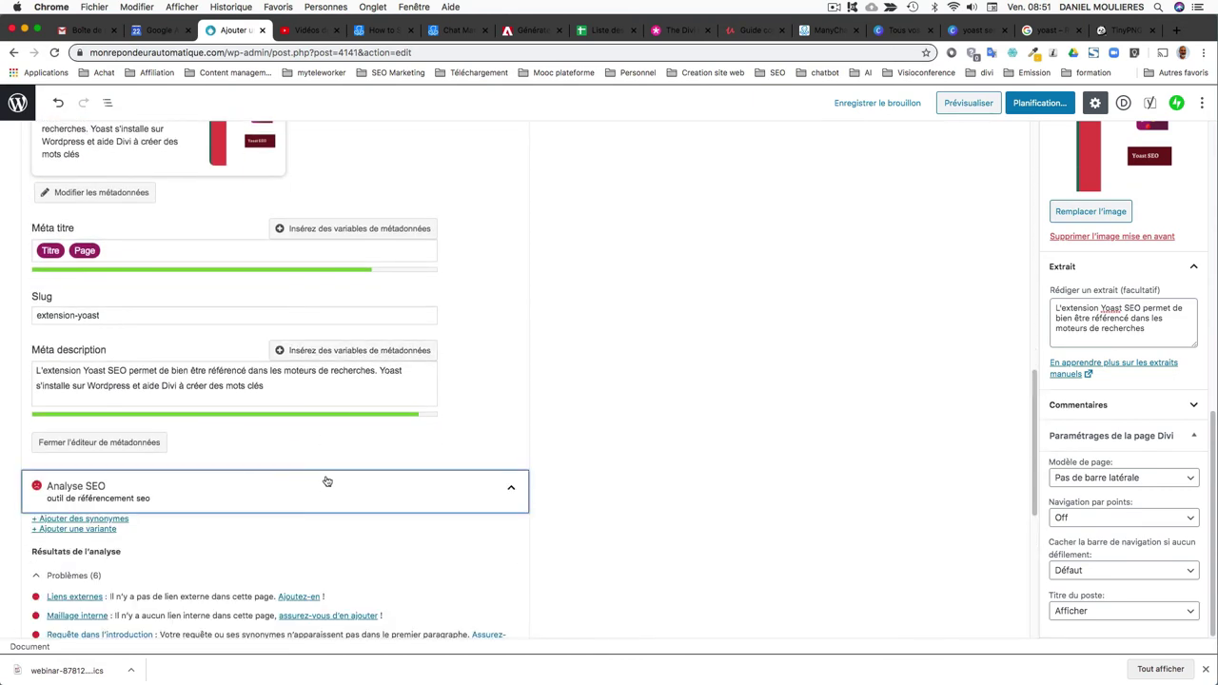
scroll(371, 464, down, 5)
scroll(371, 463, down, 3)
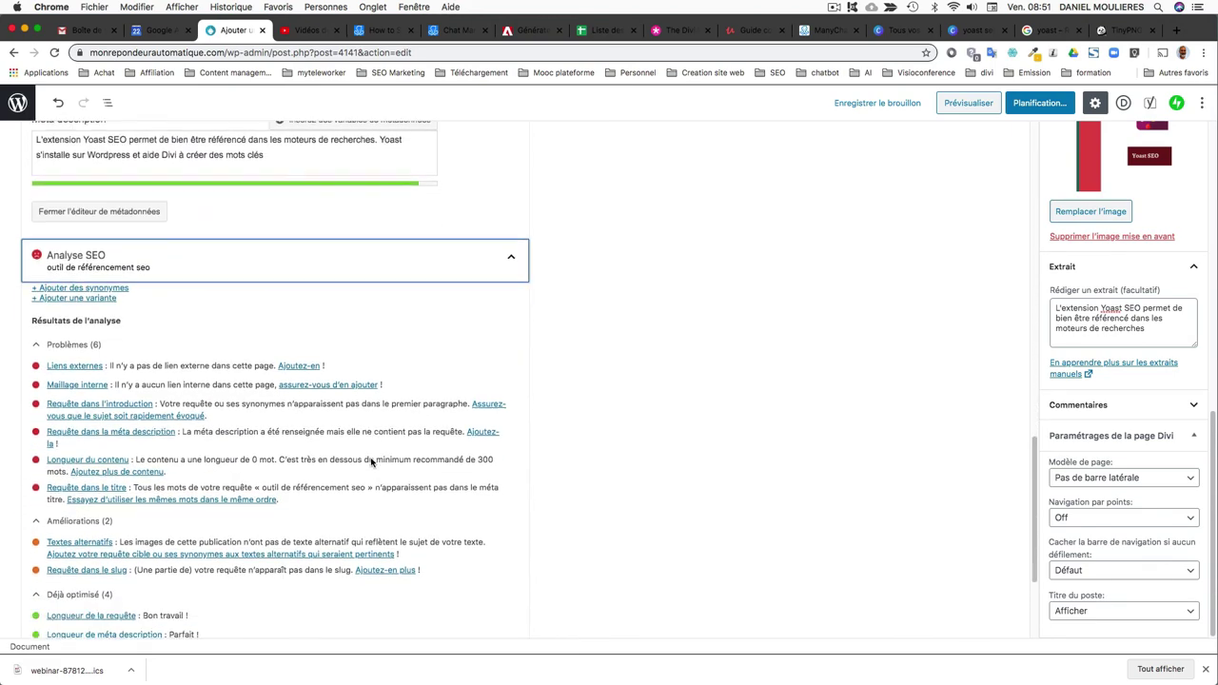
scroll(372, 462, down, 1)
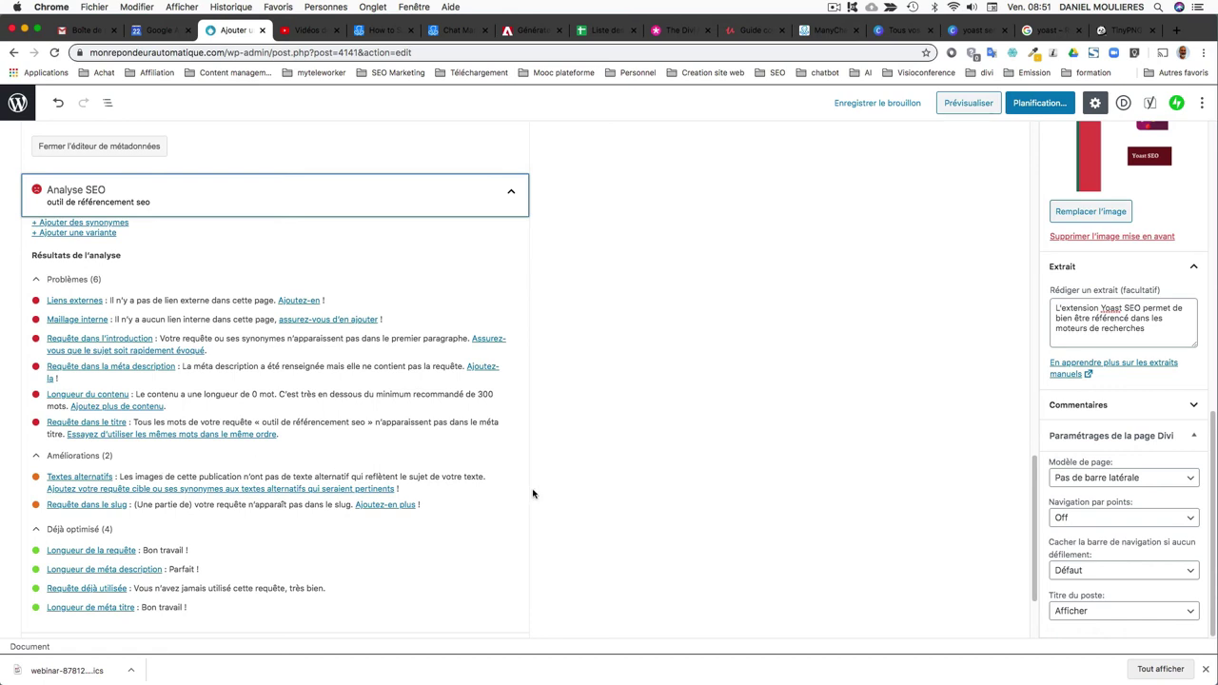
scroll(533, 492, down, 3)
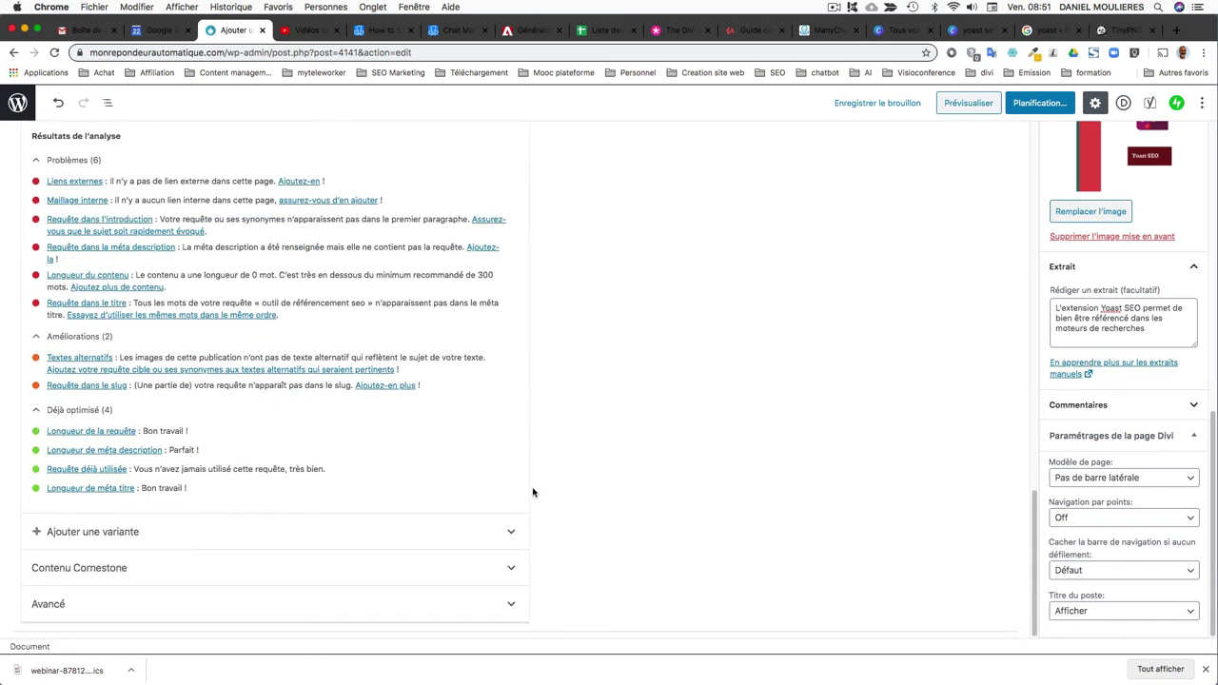
- Expand the section for adding a variant and the advanced Yoast settings, and inspect the options available for the advanced meta robots
click(283, 539)
scroll(452, 459, down, 4)
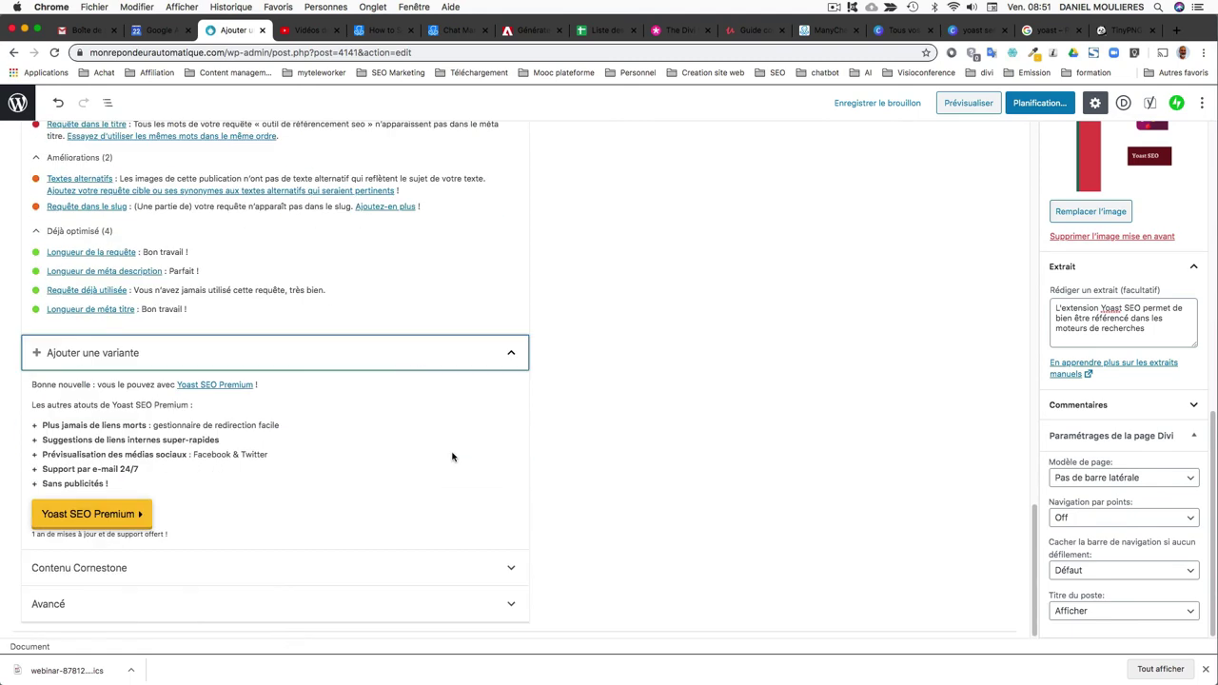
click(231, 605)
scroll(398, 502, down, 5)
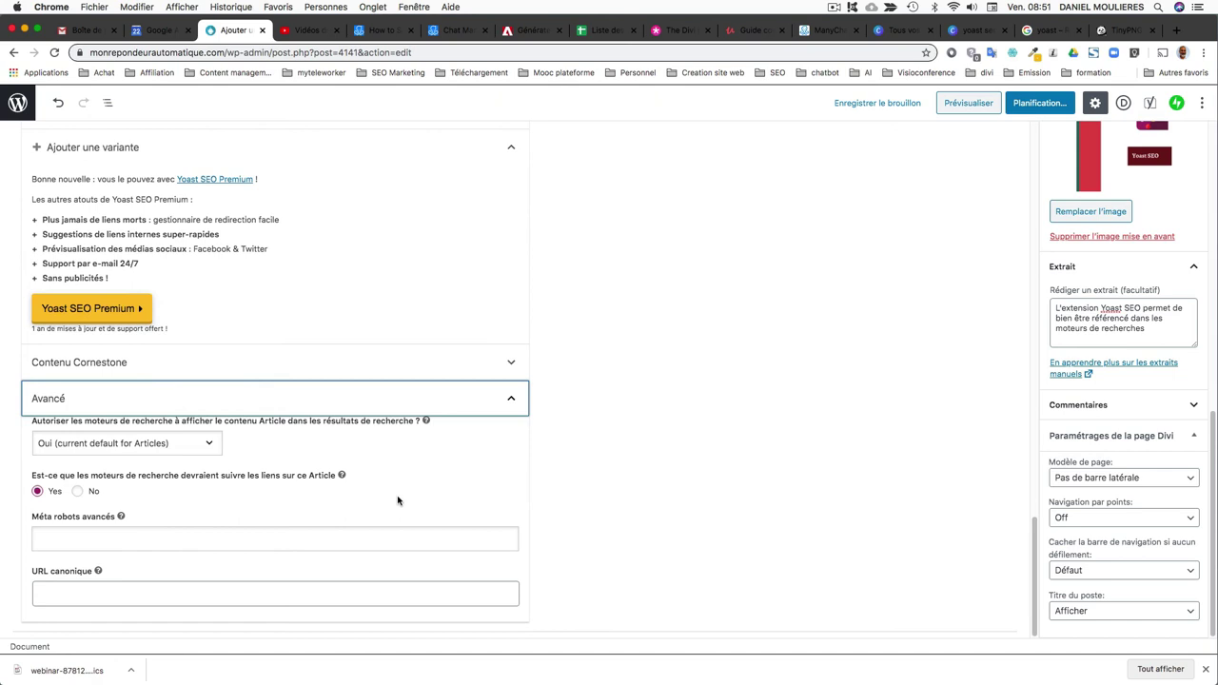
click(80, 536)
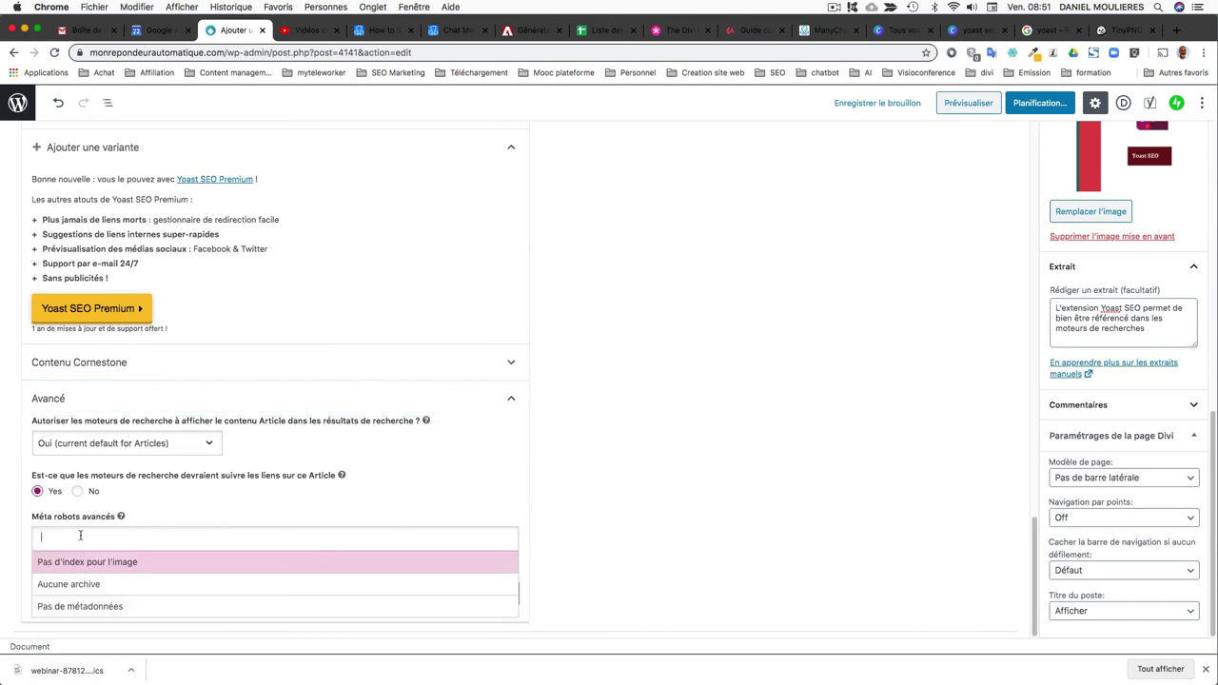
click(80, 536)
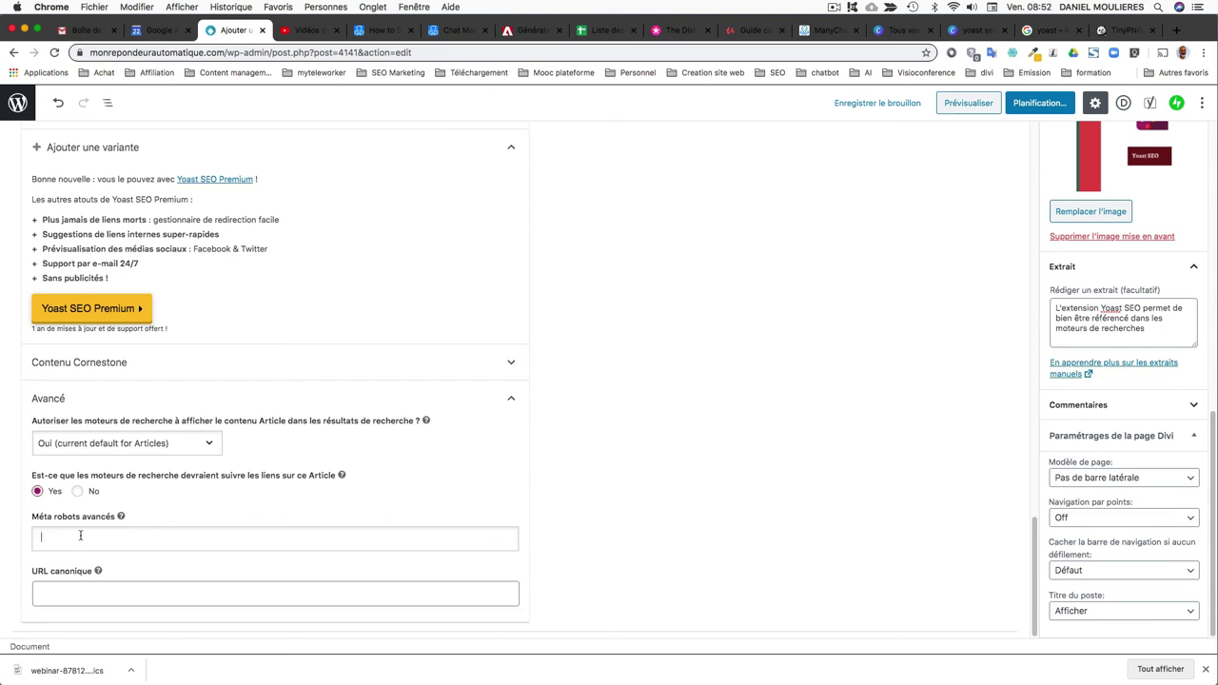
- Open the Yoast help article on the advanced meta robots setting, translate it into French and read through its explanations
click(119, 517)
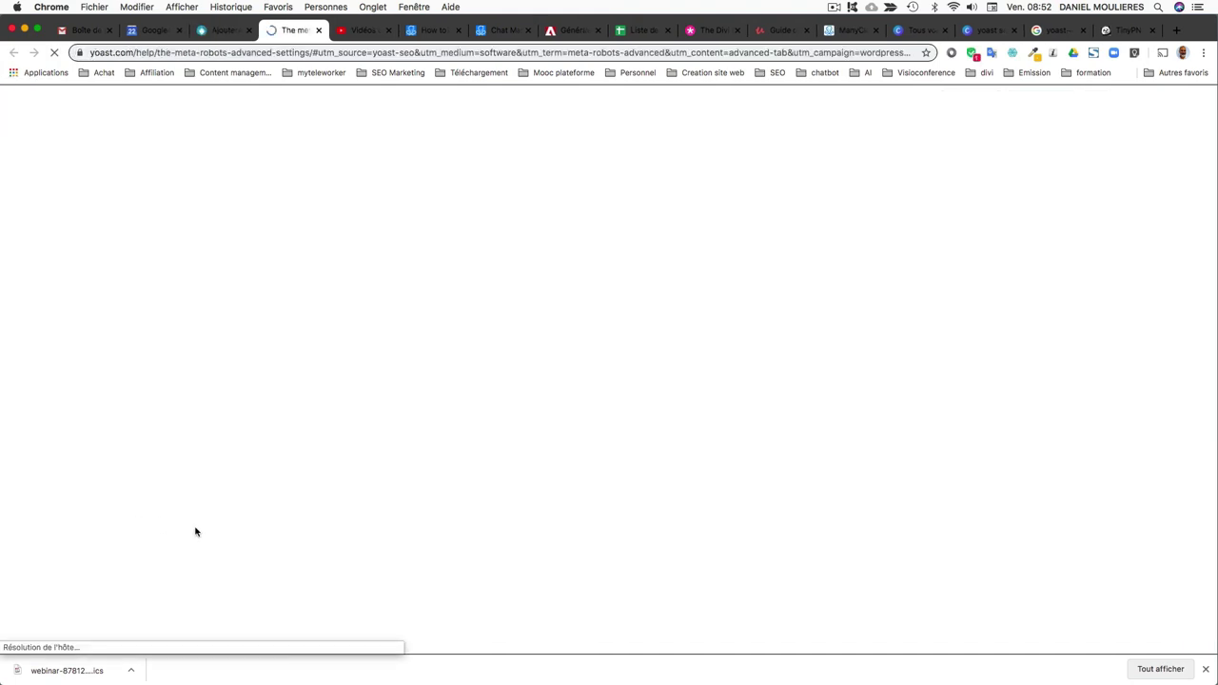
click(835, 7)
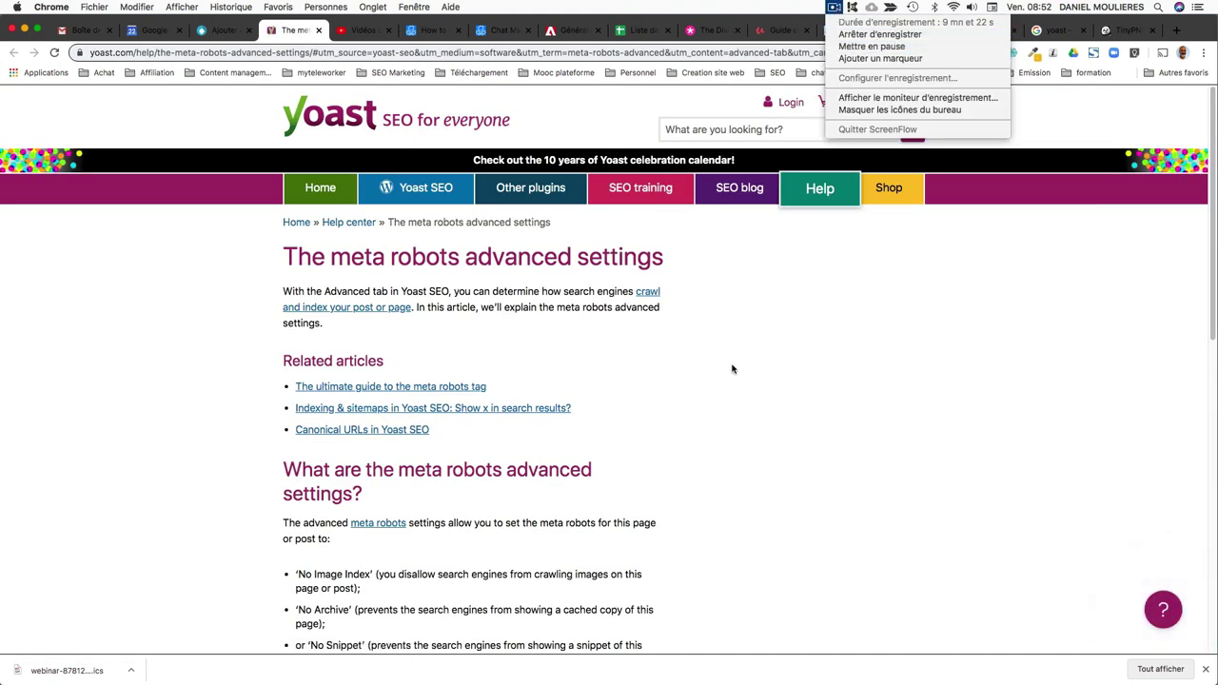
right_click(133, 362)
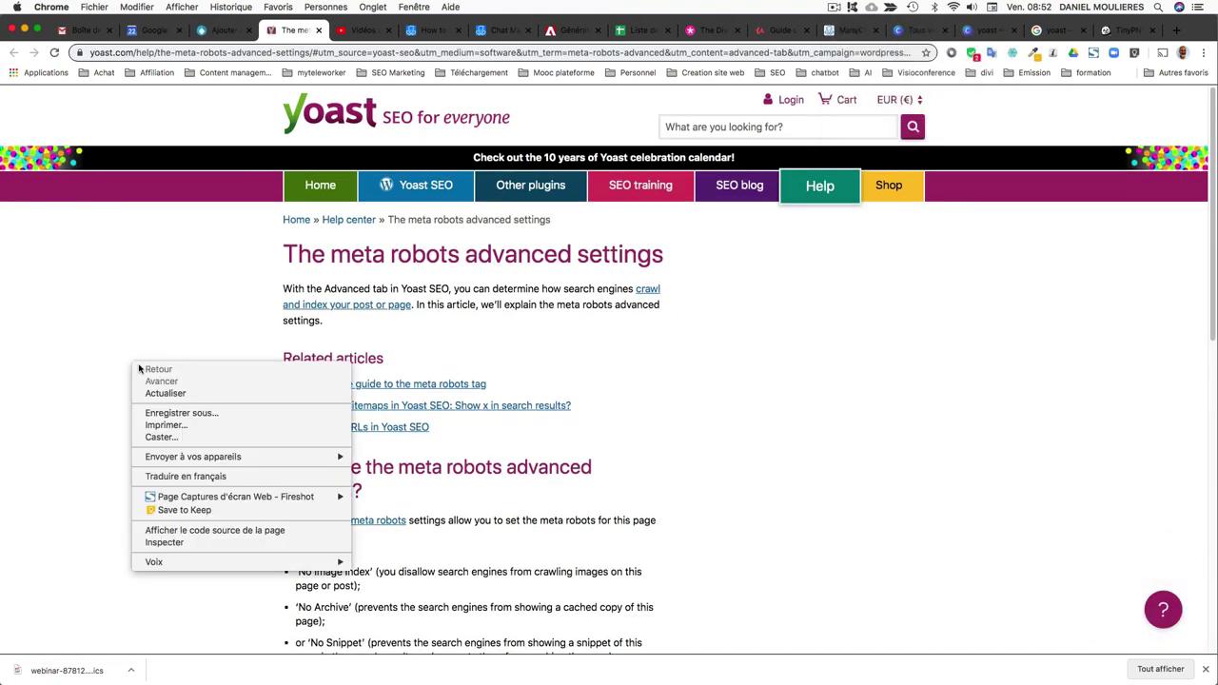
click(221, 473)
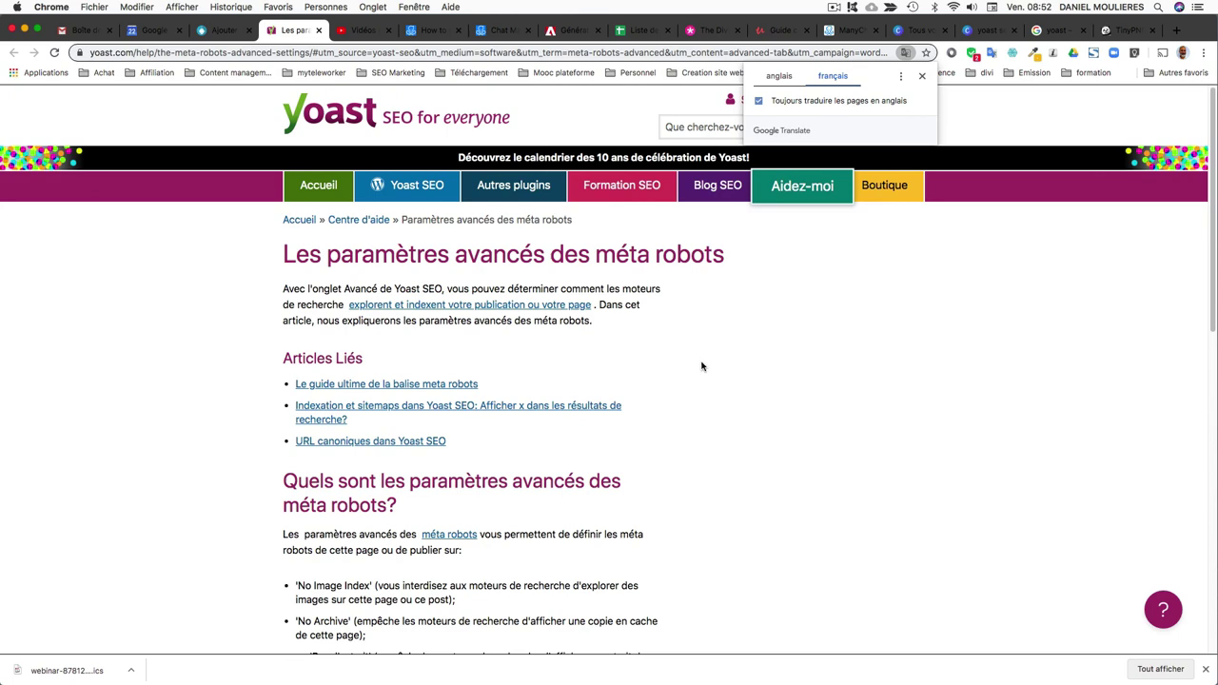
scroll(702, 365, down, 5)
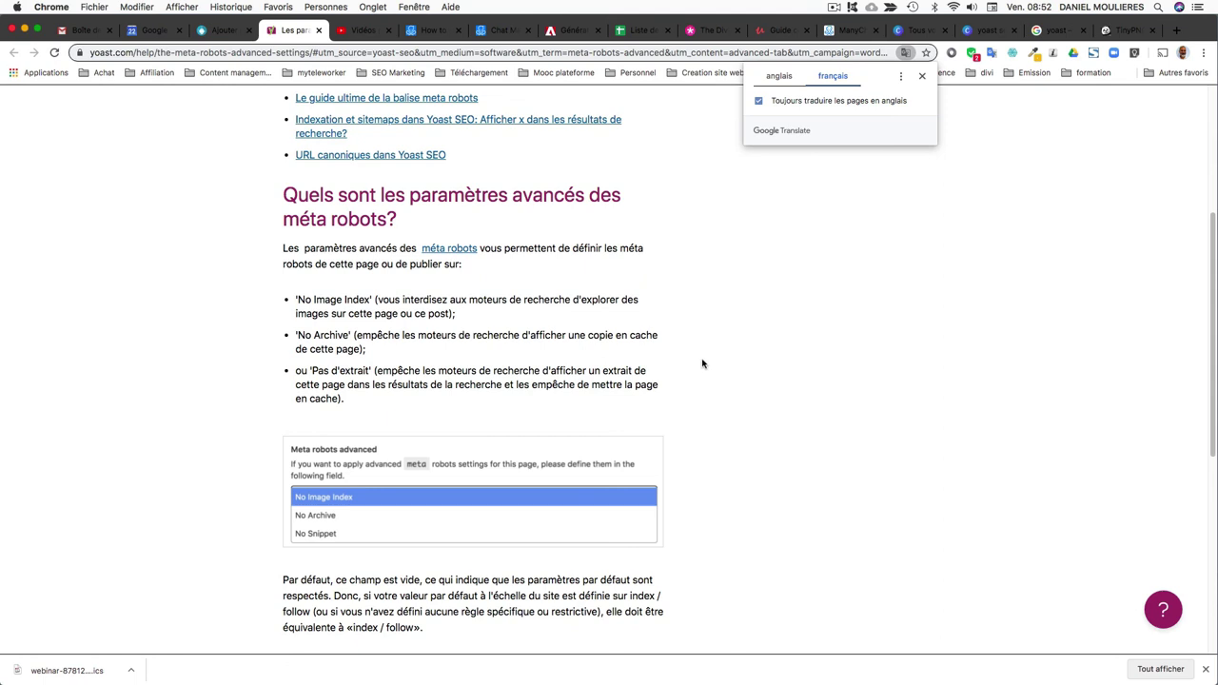
scroll(702, 364, down, 2)
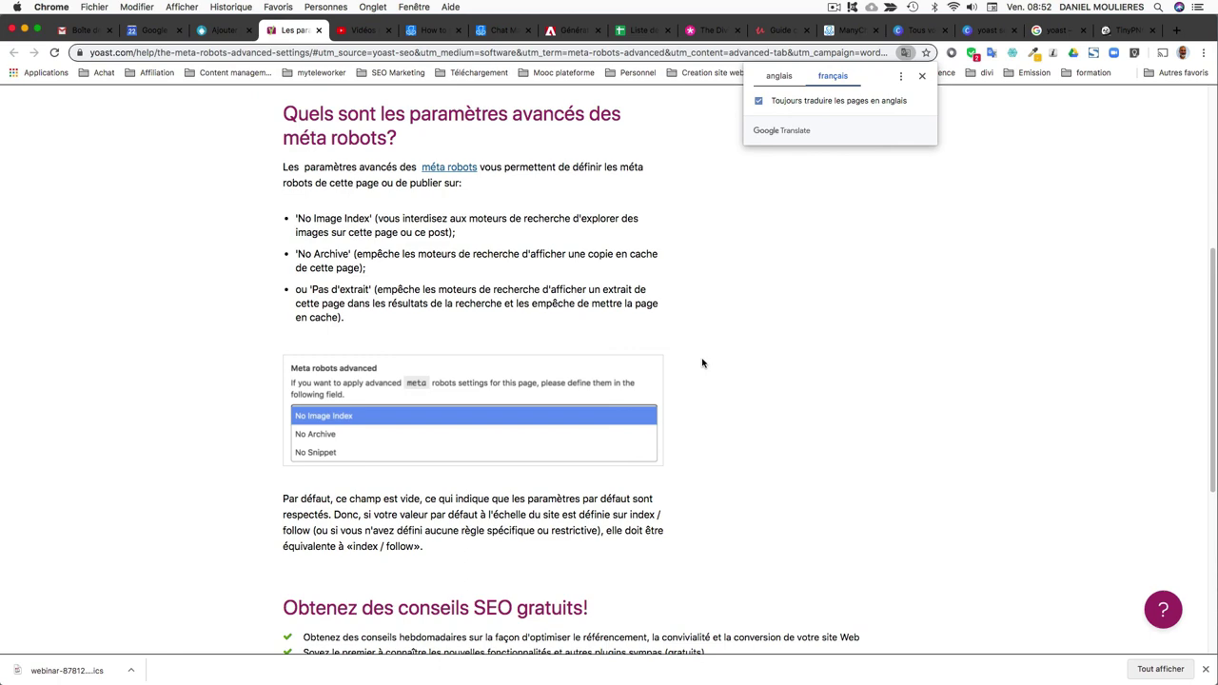
scroll(702, 364, down, 6)
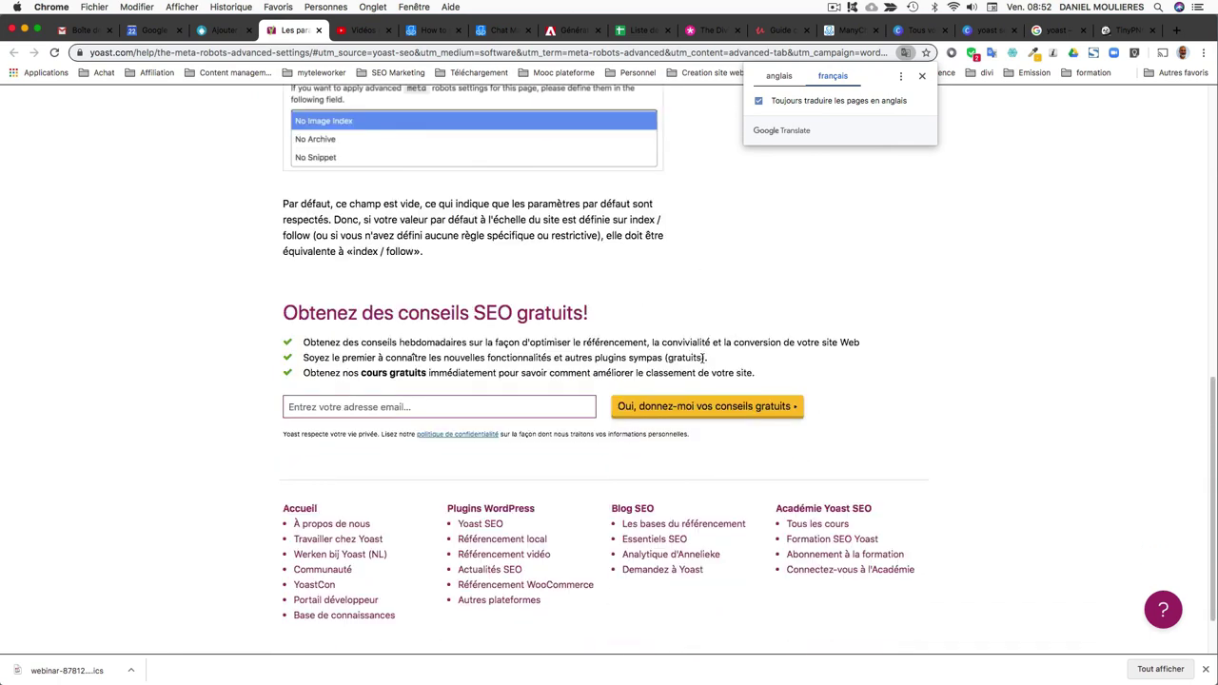
scroll(702, 363, up, 15)
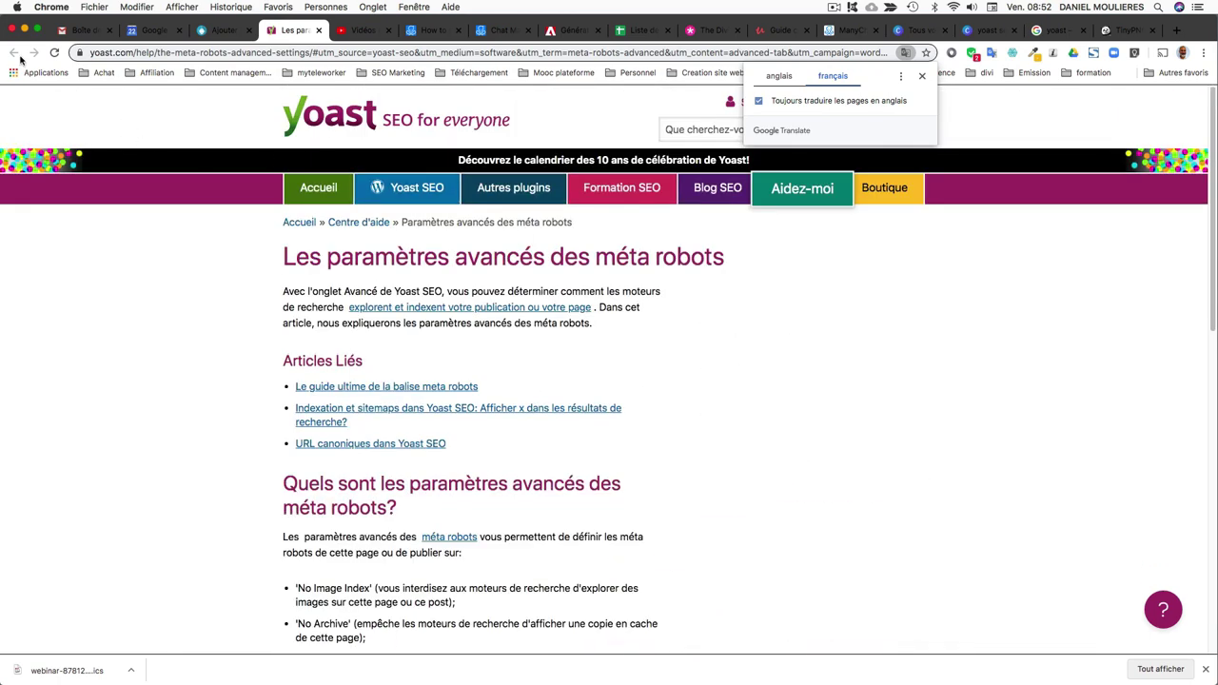
- From the article's advanced Yoast settings, open the help article on canonical URLs, translate it into French and read its introduction
click(205, 32)
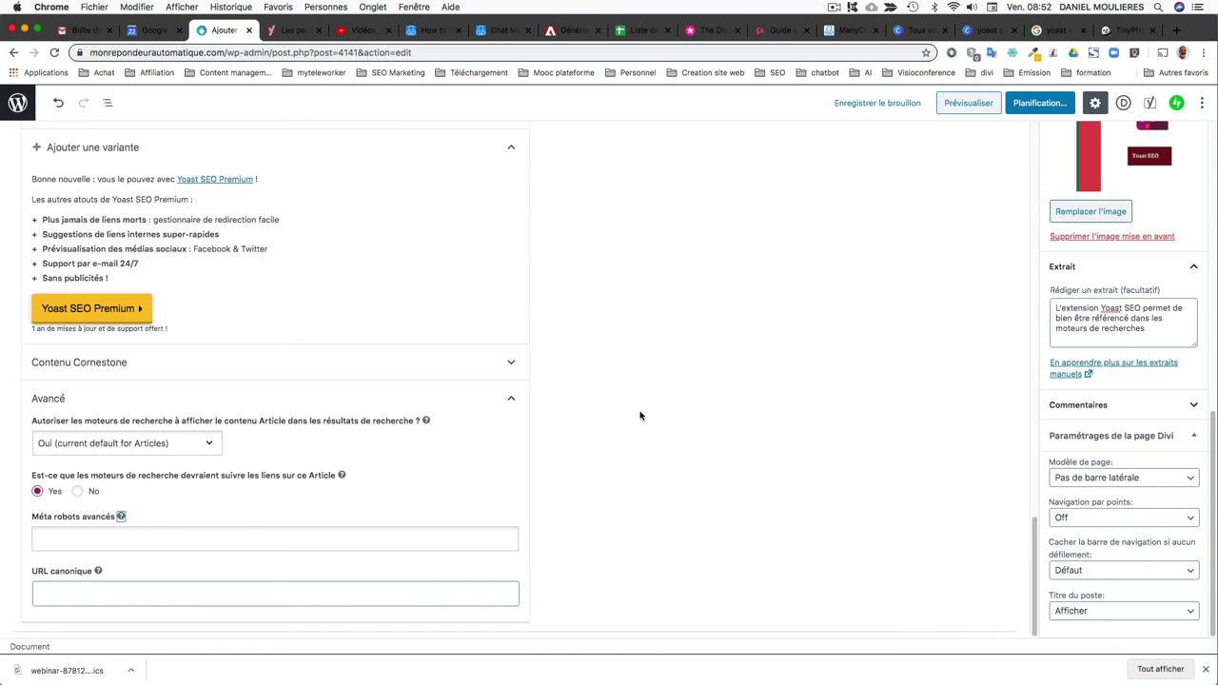
click(97, 571)
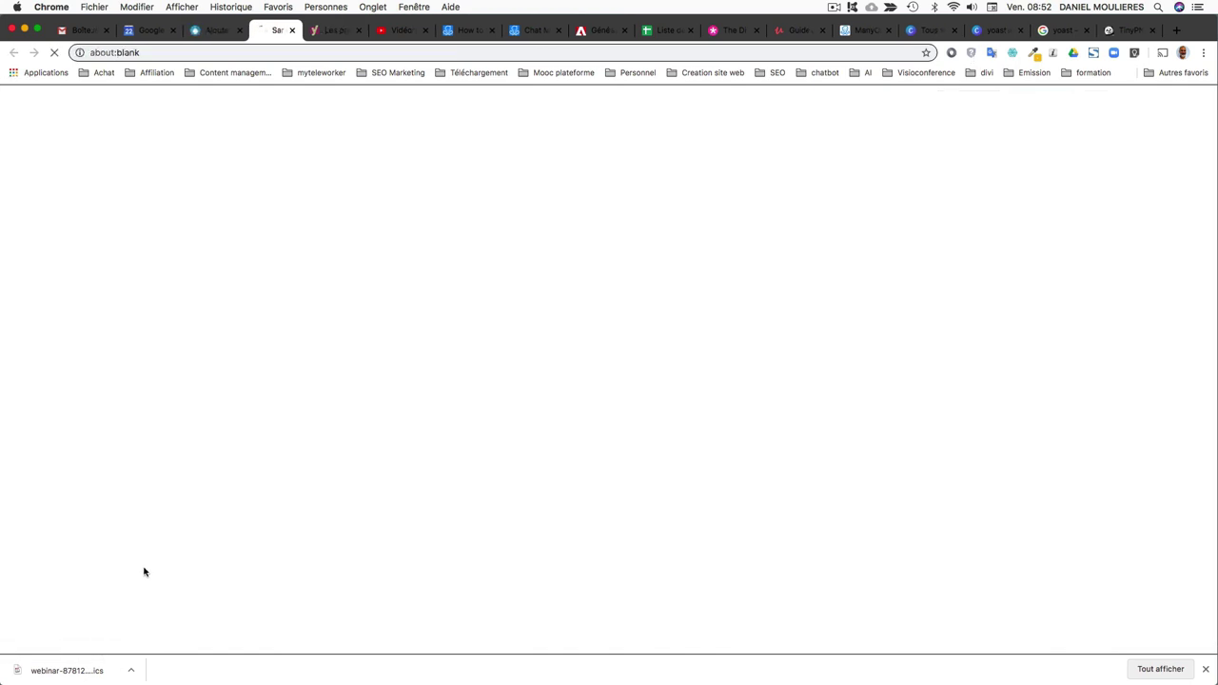
right_click(158, 453)
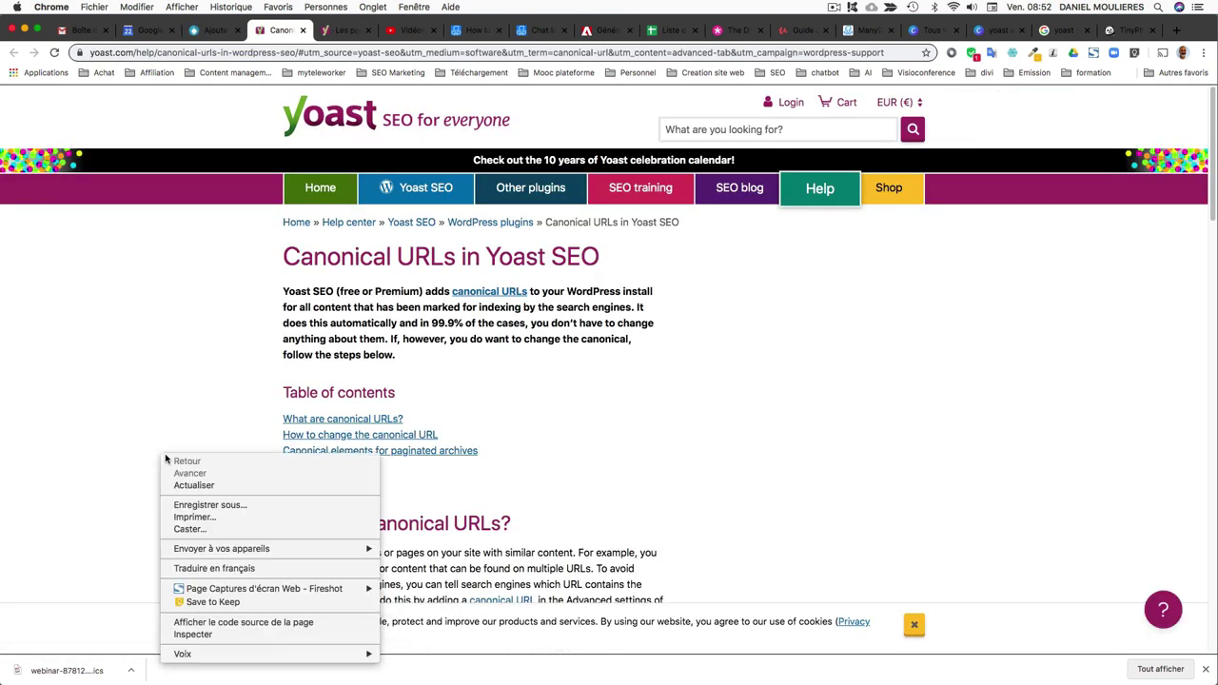
click(219, 570)
scroll(612, 444, down, 2)
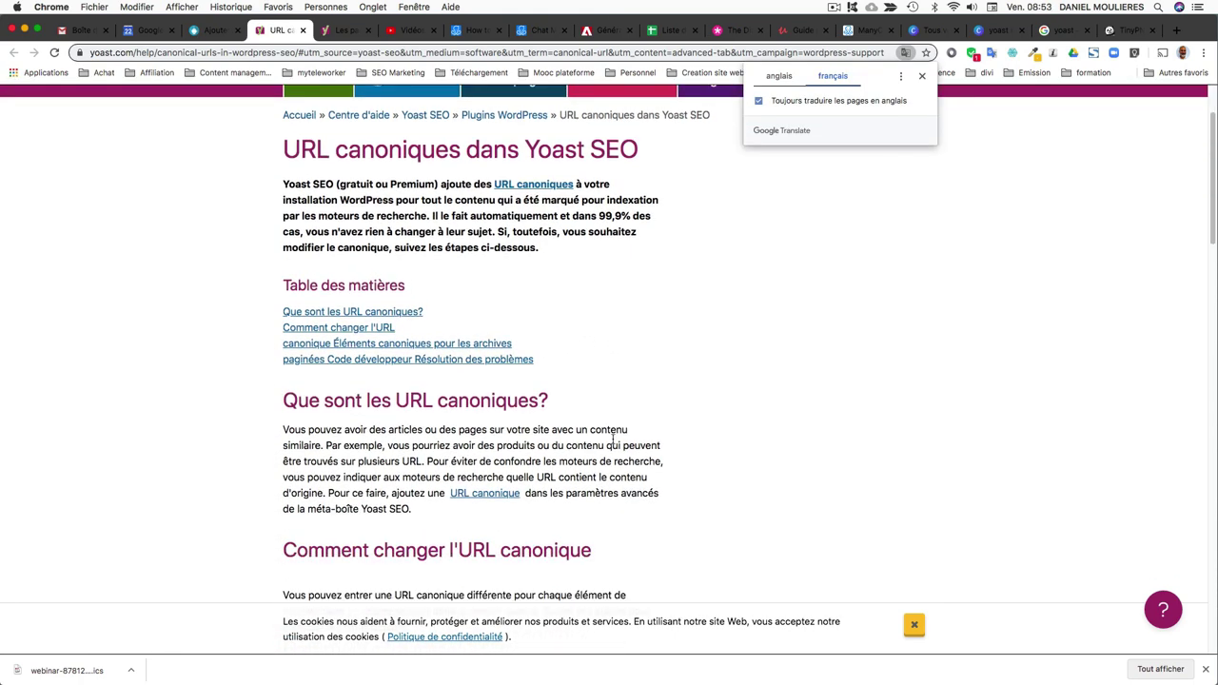
- Return to the WordPress article editor and go back over its SEO analysis results
key(ctrl+shift+Tab)
scroll(666, 314, up, 5)
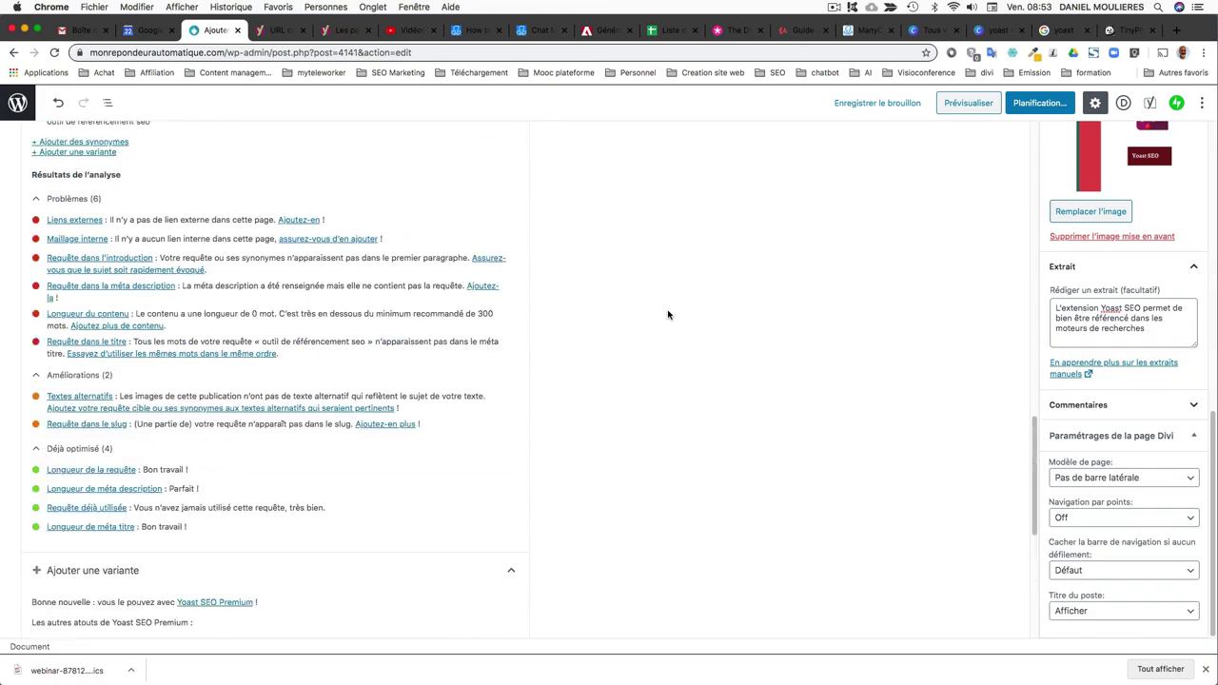
scroll(668, 314, up, 5)
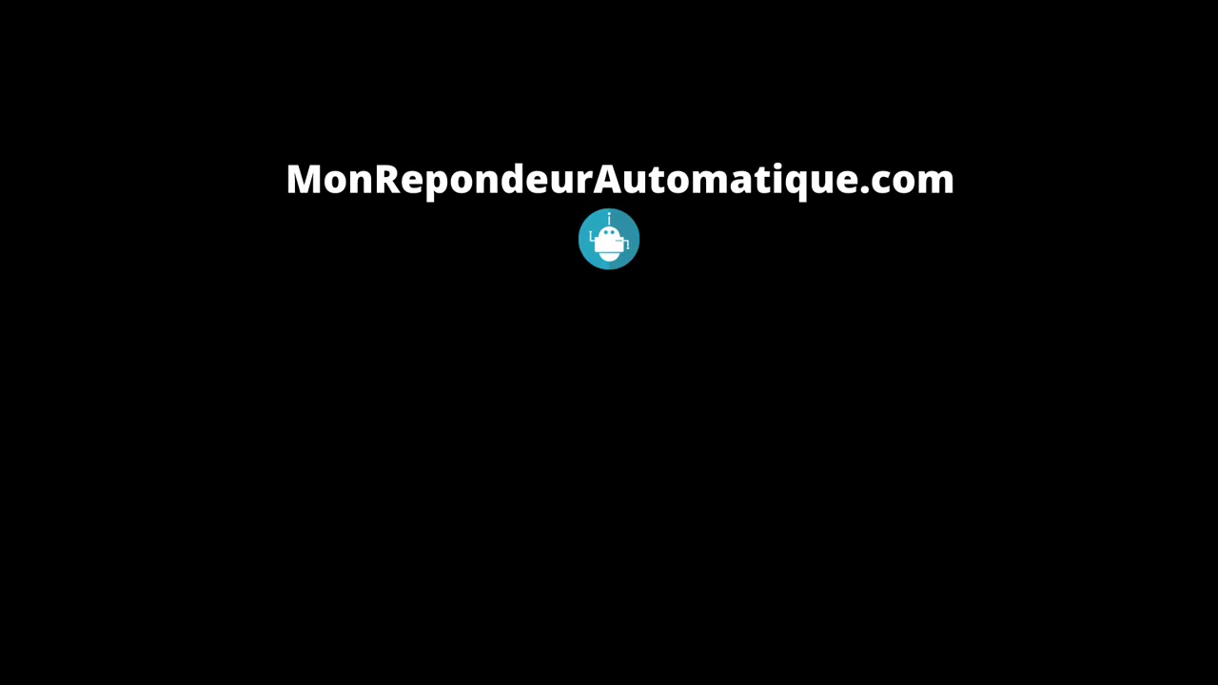